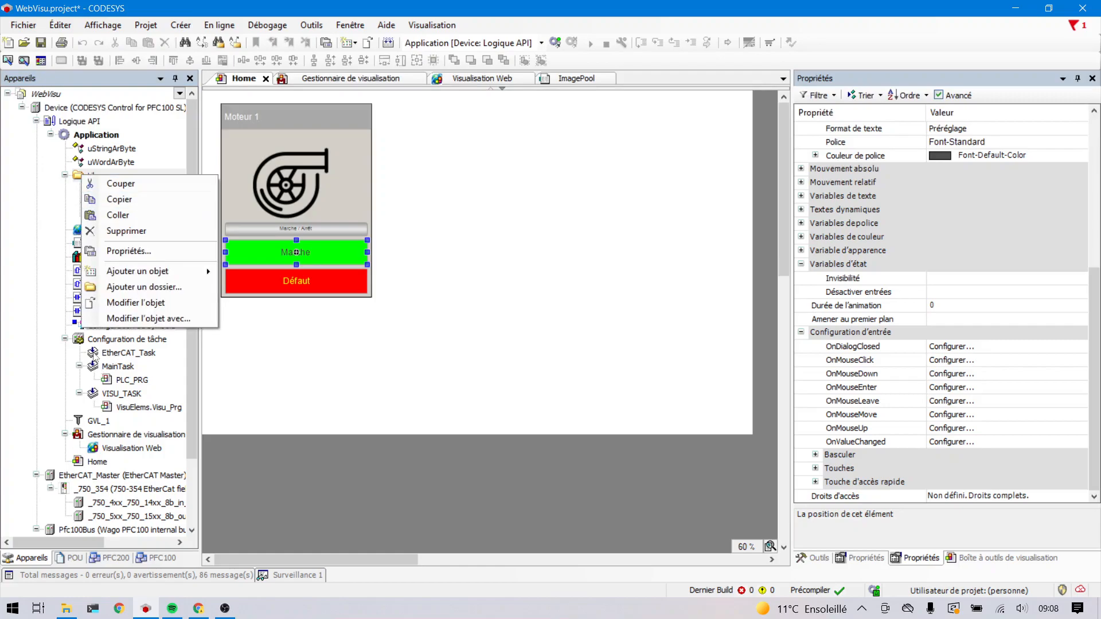
- Add a new visualization named SymboleMoteur to the Lib folder
mouse_move(153, 278)
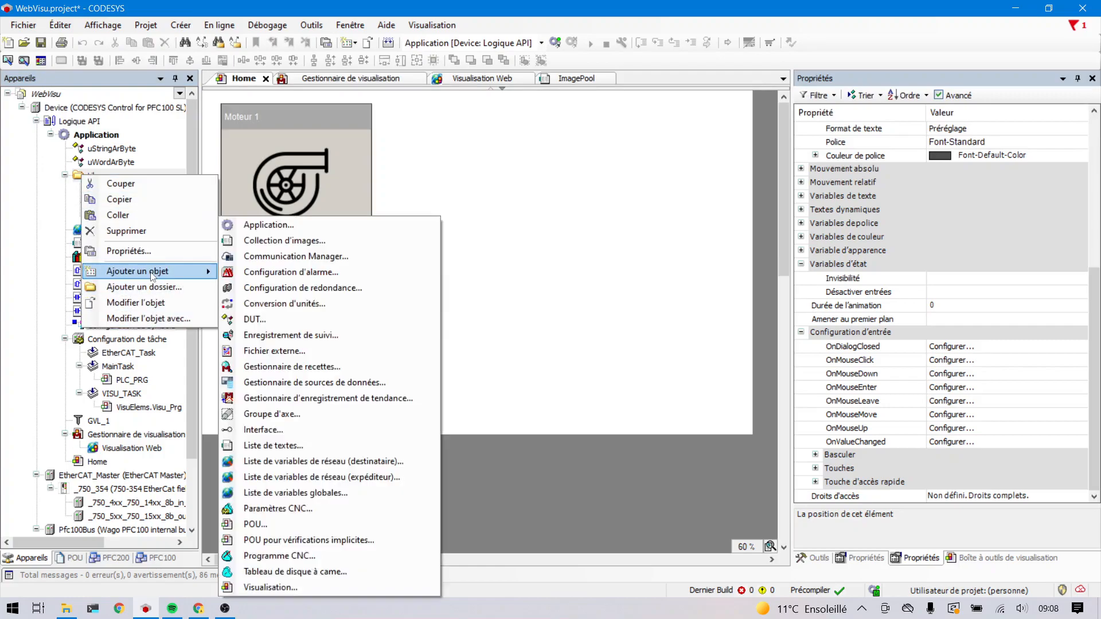
click(278, 588)
text(SymboleMoteur)
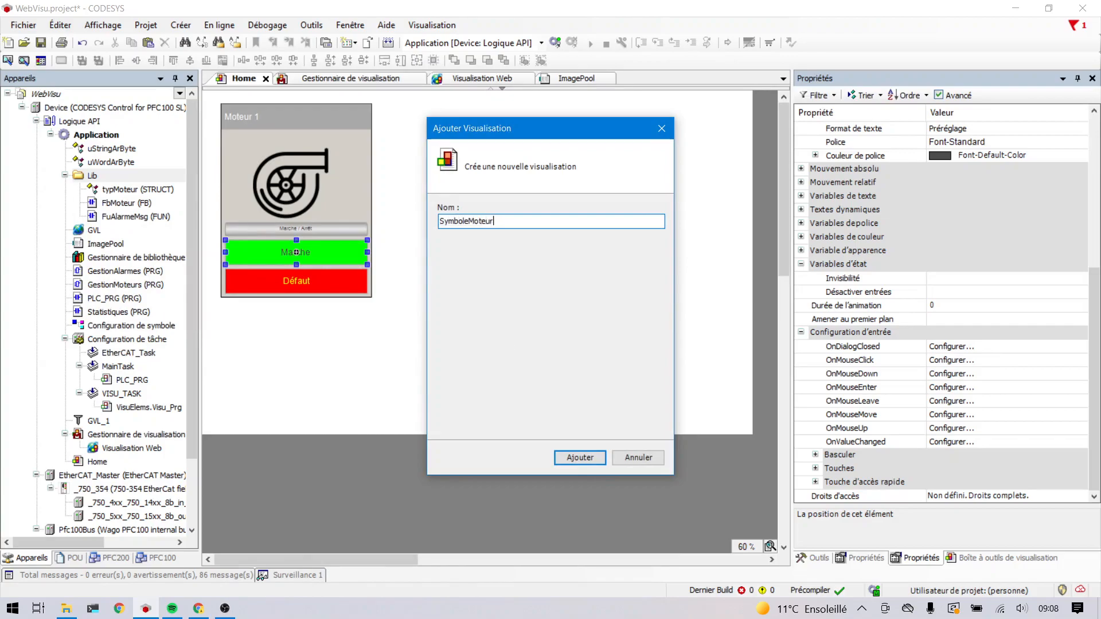
click(580, 458)
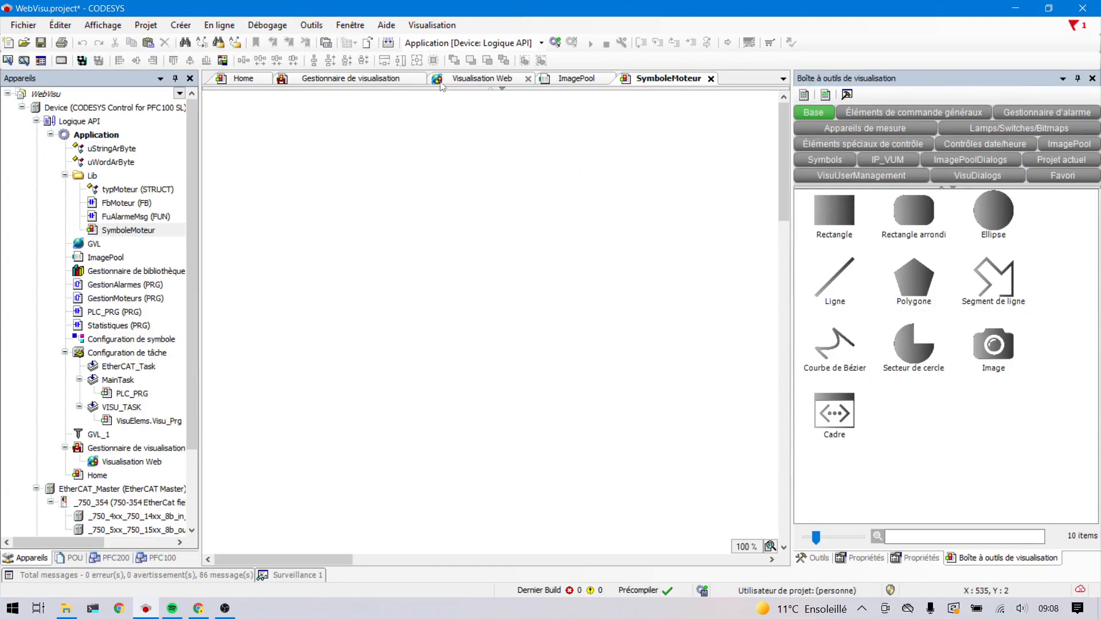
- Copy all the Moteur 1 elements from the Home visualization and paste them into SymboleMoteur
click(230, 77)
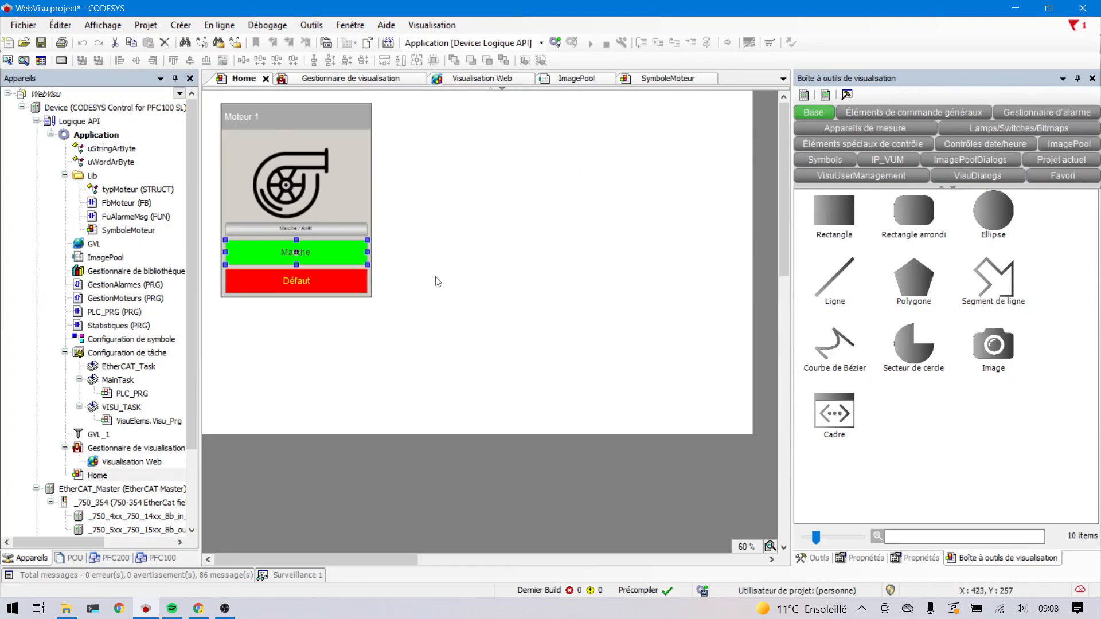
drag(476, 376, 206, 103)
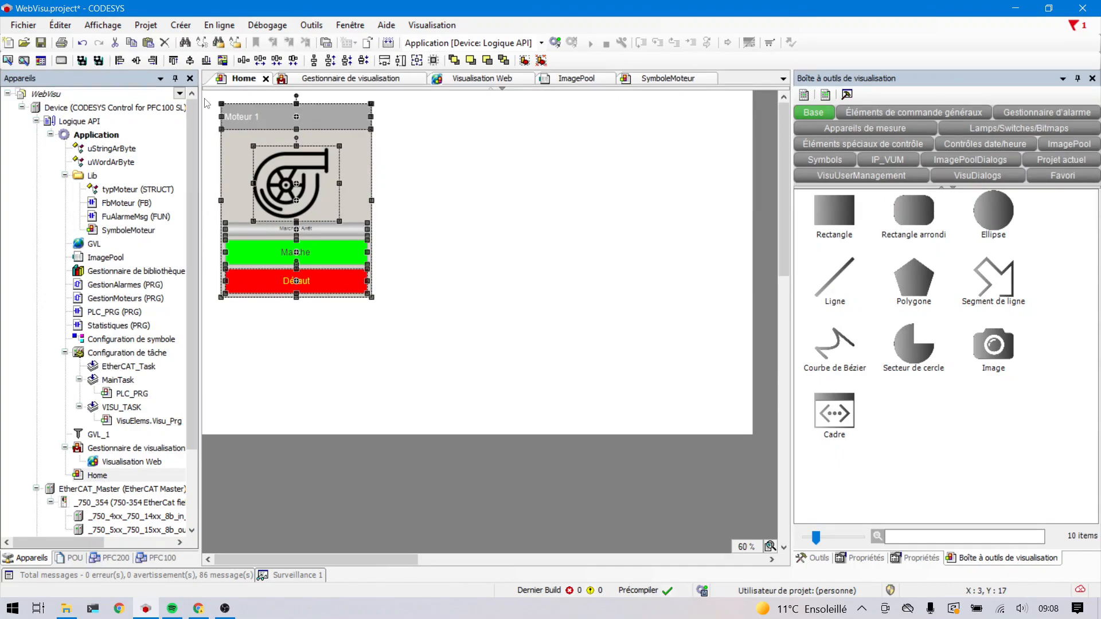
click(645, 81)
click(254, 144)
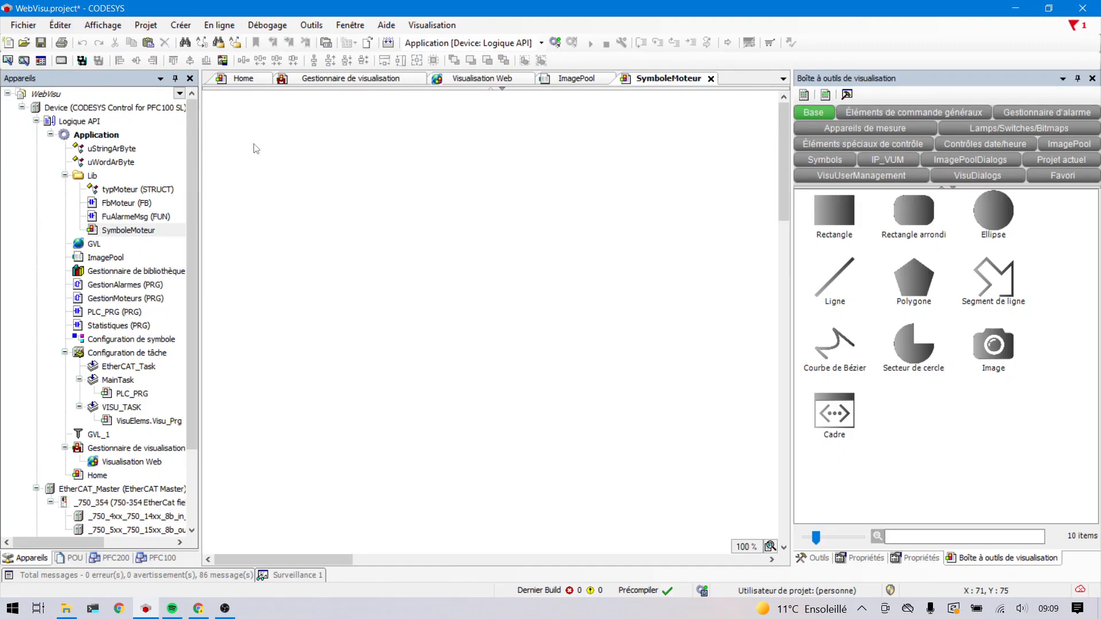
key(ctrl+v)
- Group all the pasted motor elements in SymboleMoteur
right_click(254, 143)
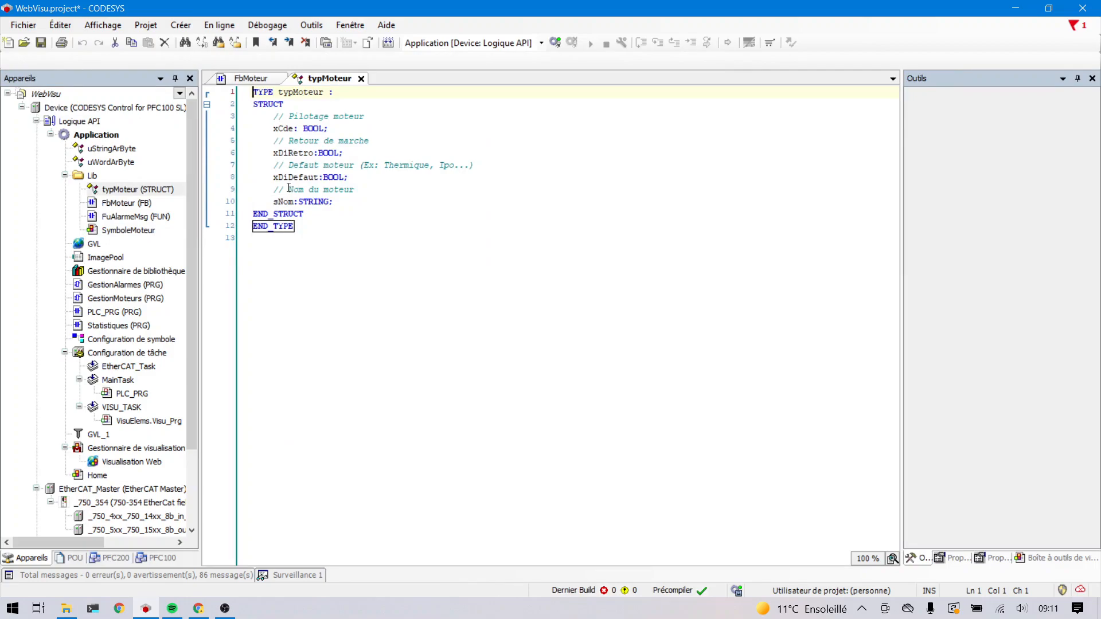
mouse_move(279, 132)
drag(343, 129, 275, 126)
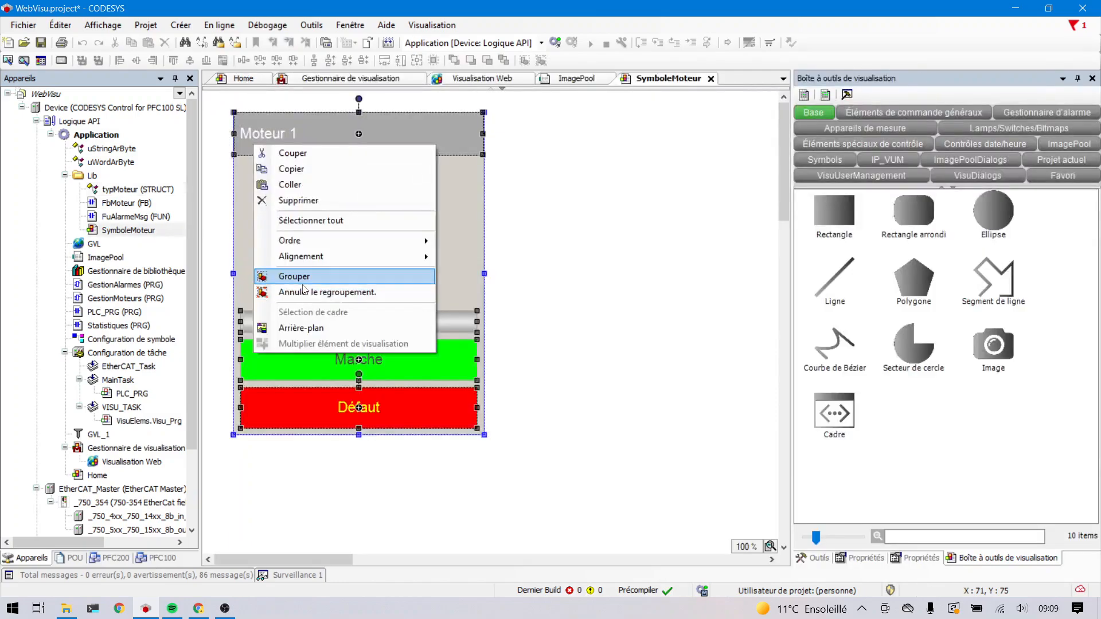
click(294, 277)
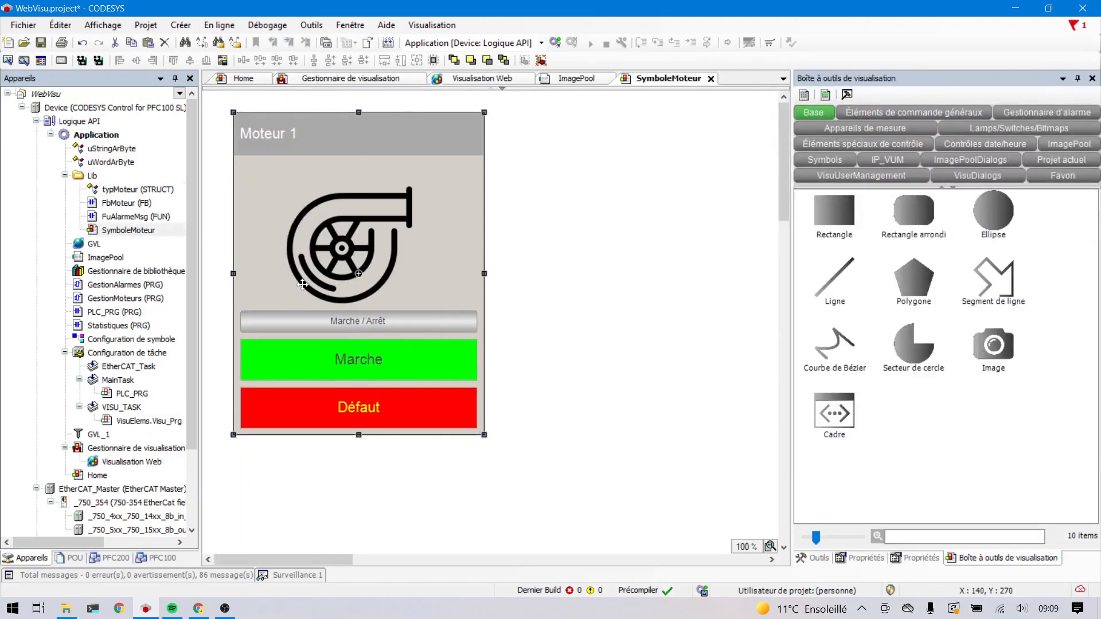
- Set the motor group's position to X 0 and Y 0
click(916, 557)
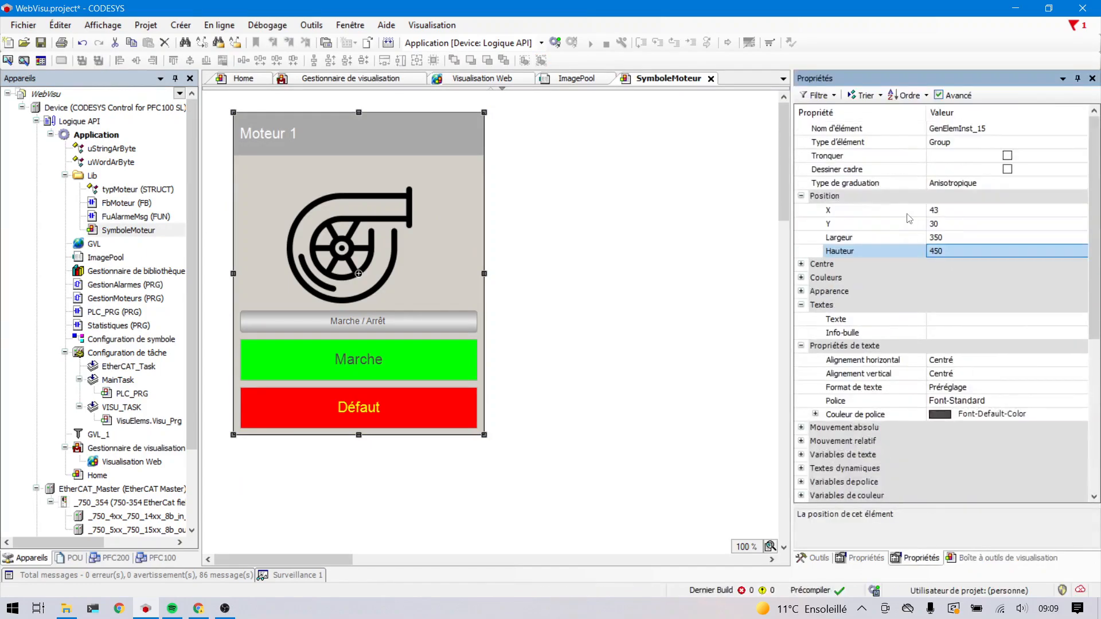
click(946, 211)
text(0)
key(Return)
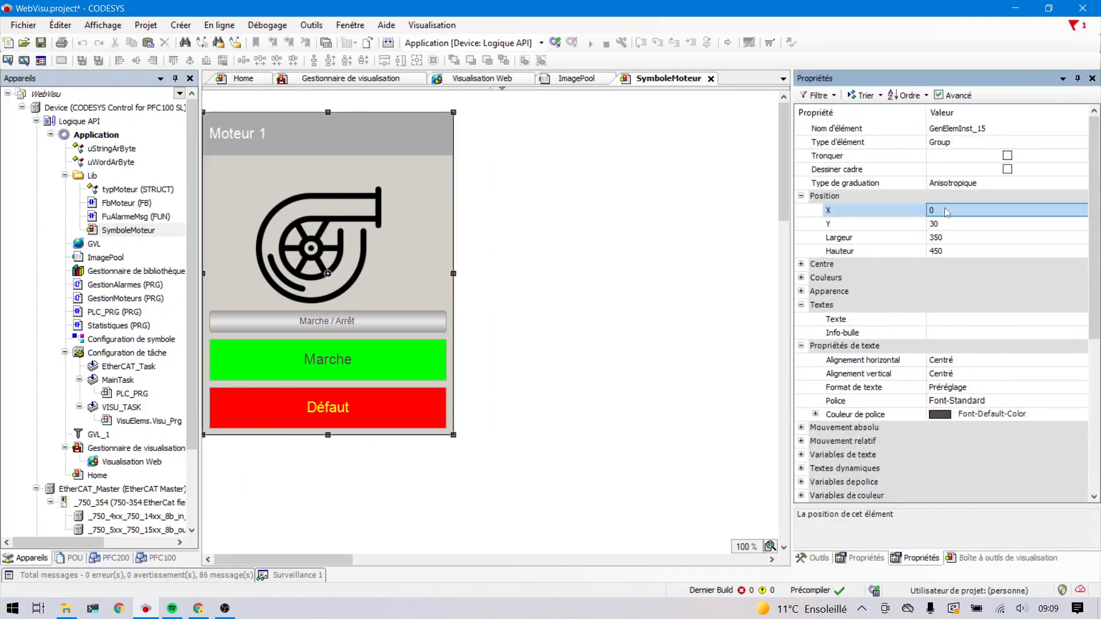
click(946, 224)
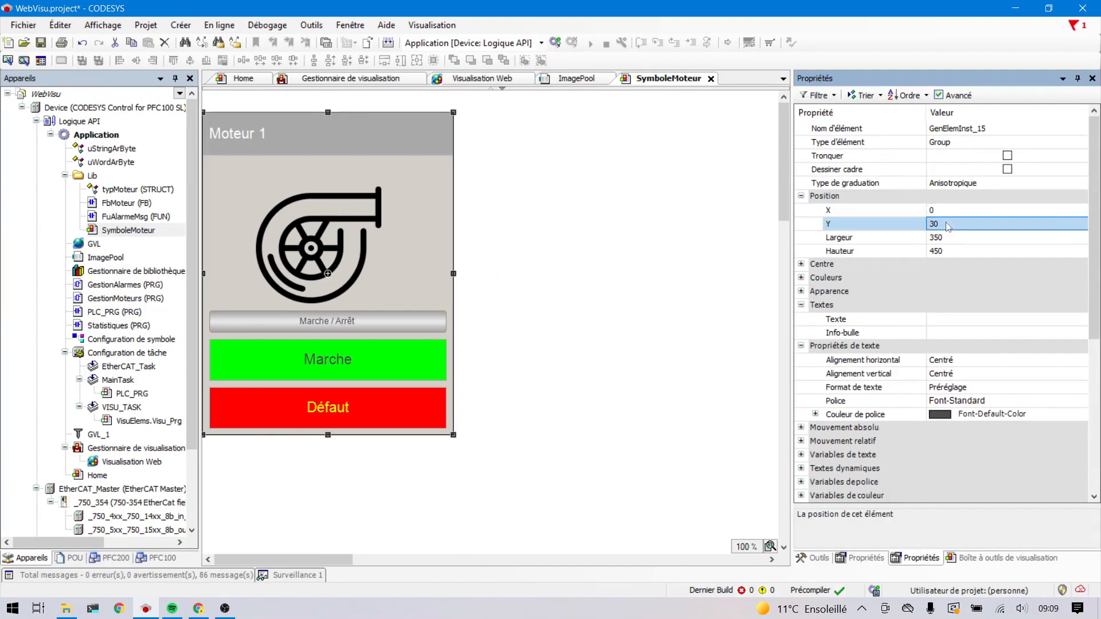
text(0)
key(Return)
- Declare the variable infos of type typMoteur in the VAR_IN_OUT block of SymboleMoteur's interface
click(501, 88)
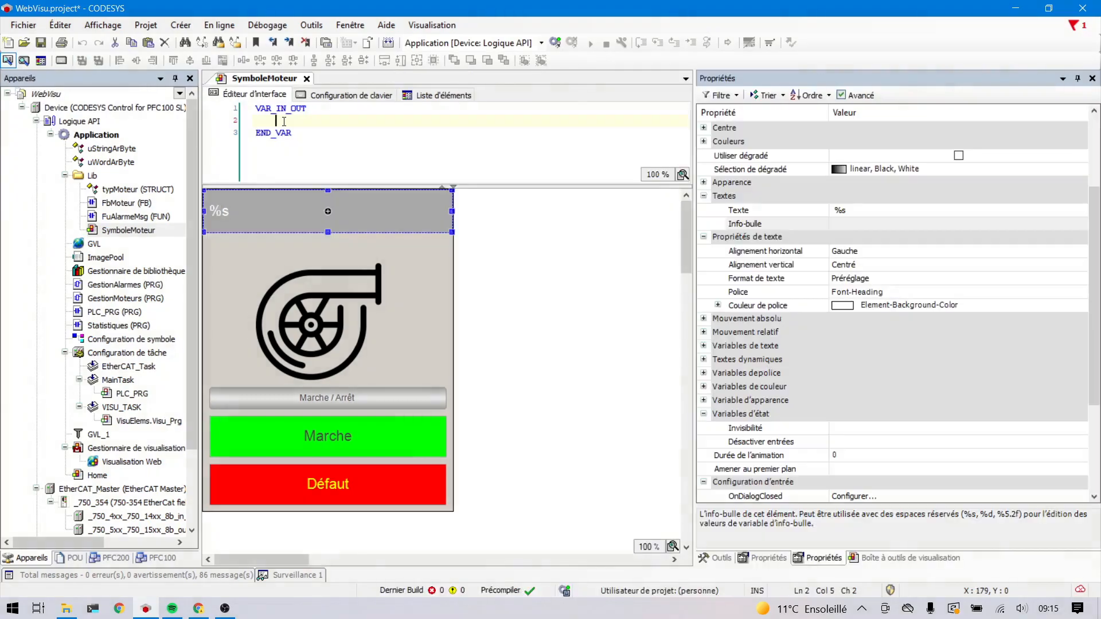
text(iif)
text(os)
text(:ty)
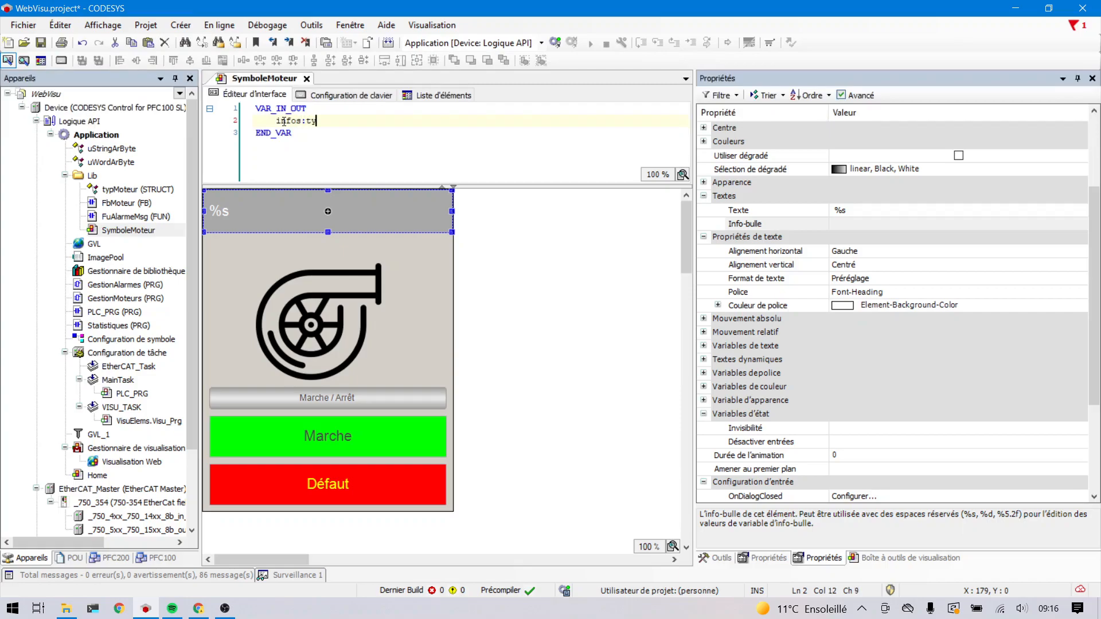
text(pMoteur;)
click(307, 138)
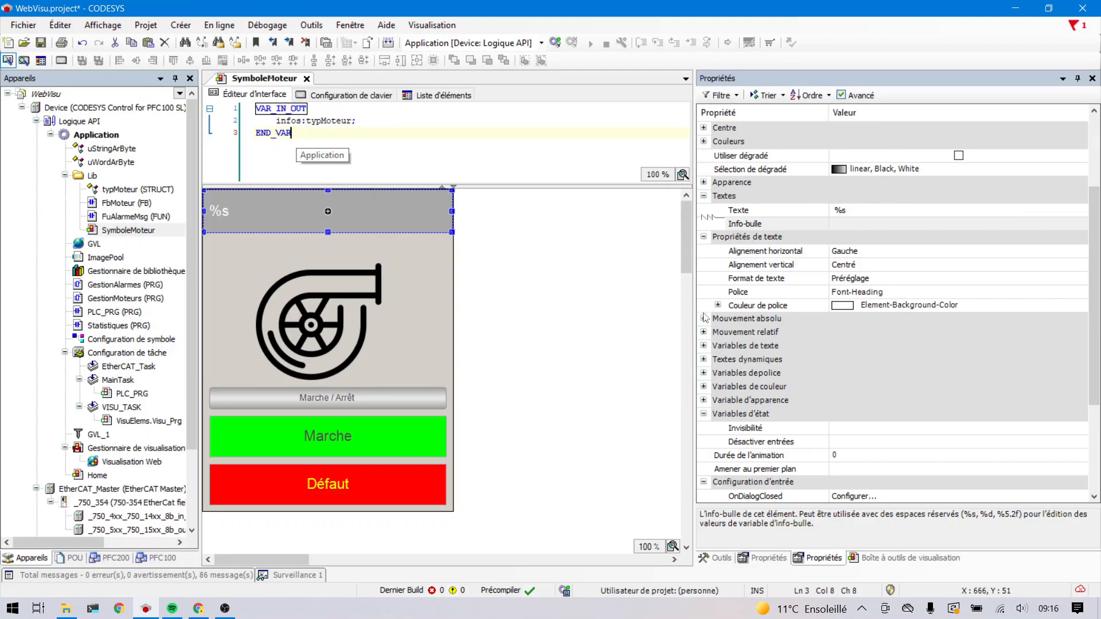
- Set the text variable of the %s title rectangle to infos.sNom
click(703, 346)
click(703, 346)
click(854, 360)
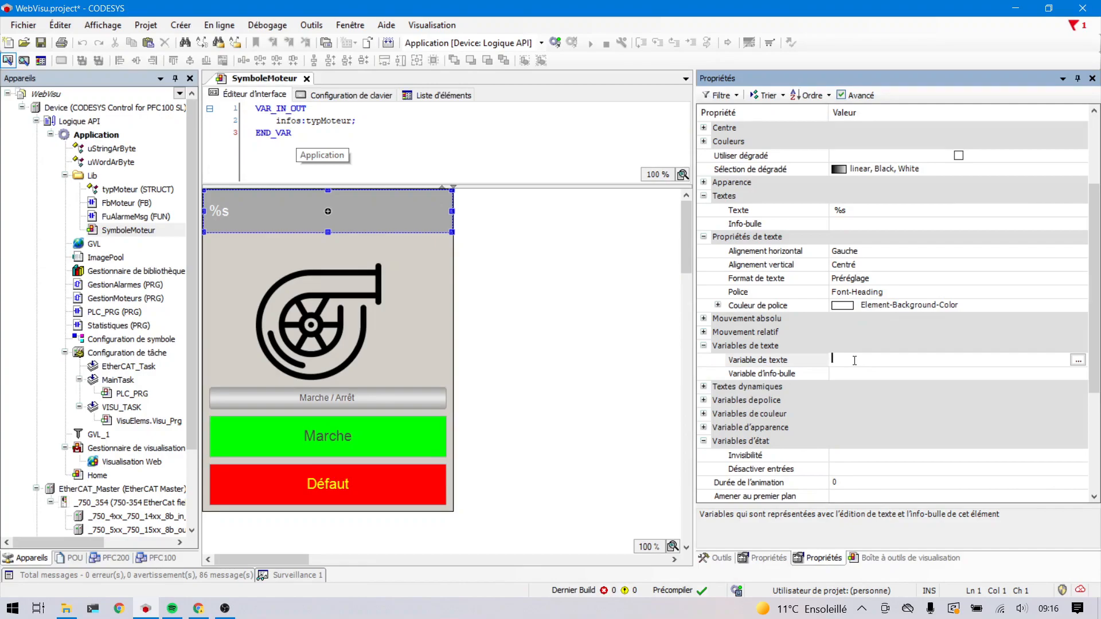
text(infos)
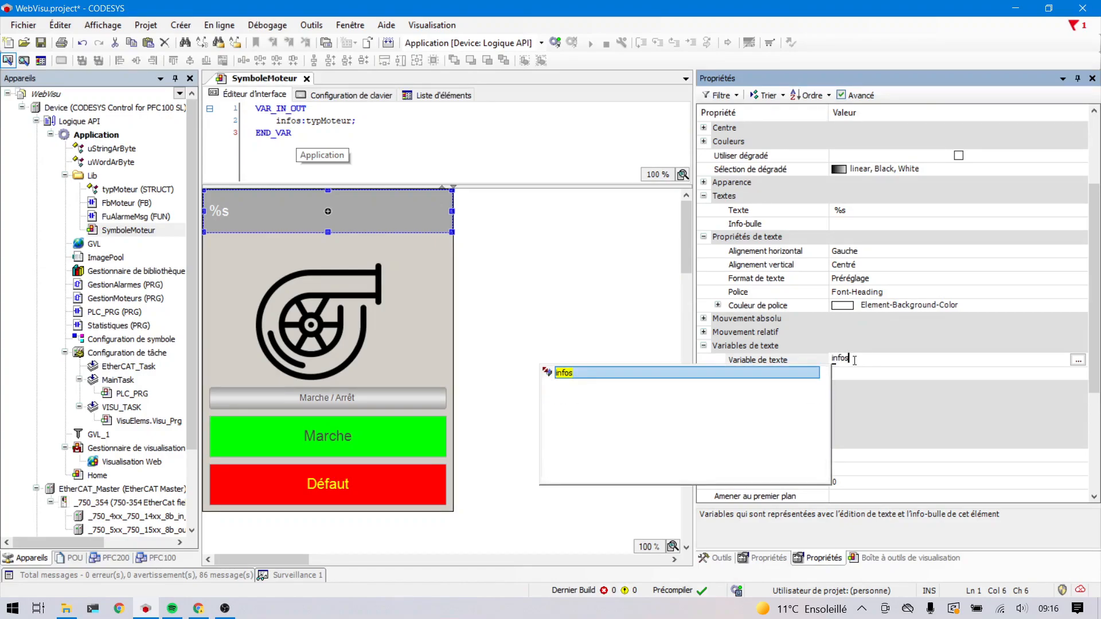
key(Return)
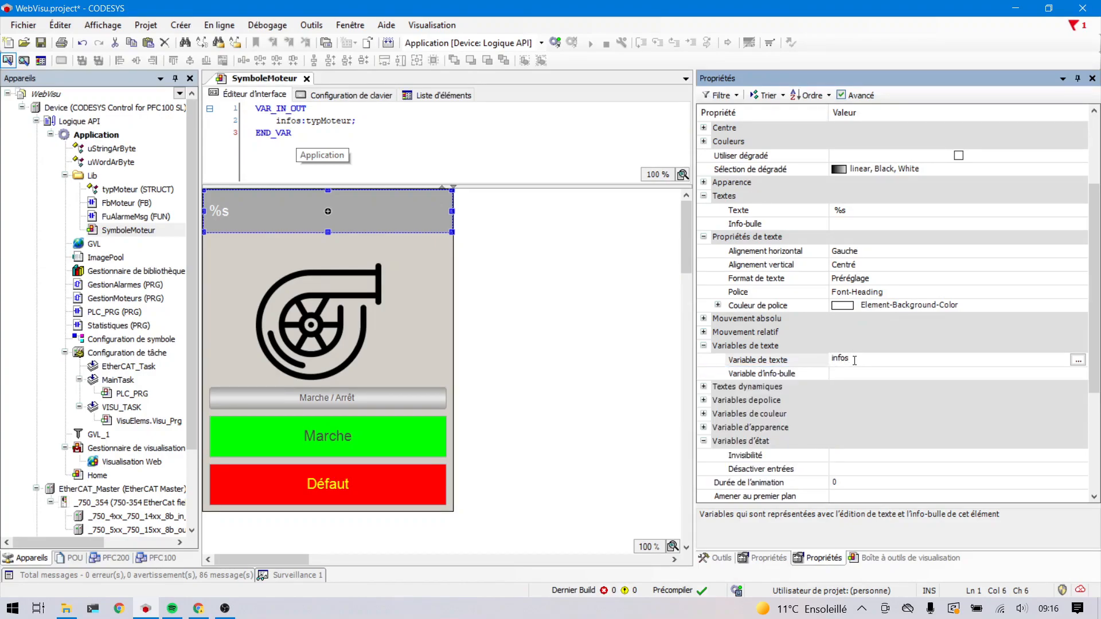
text(.)
key(Up)
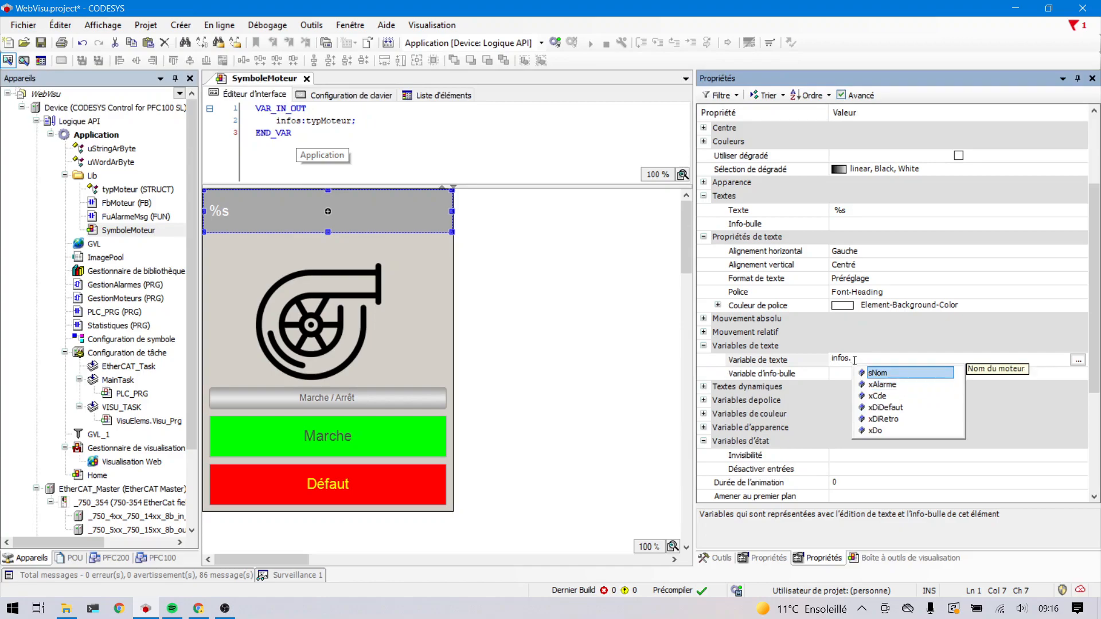
key(Return)
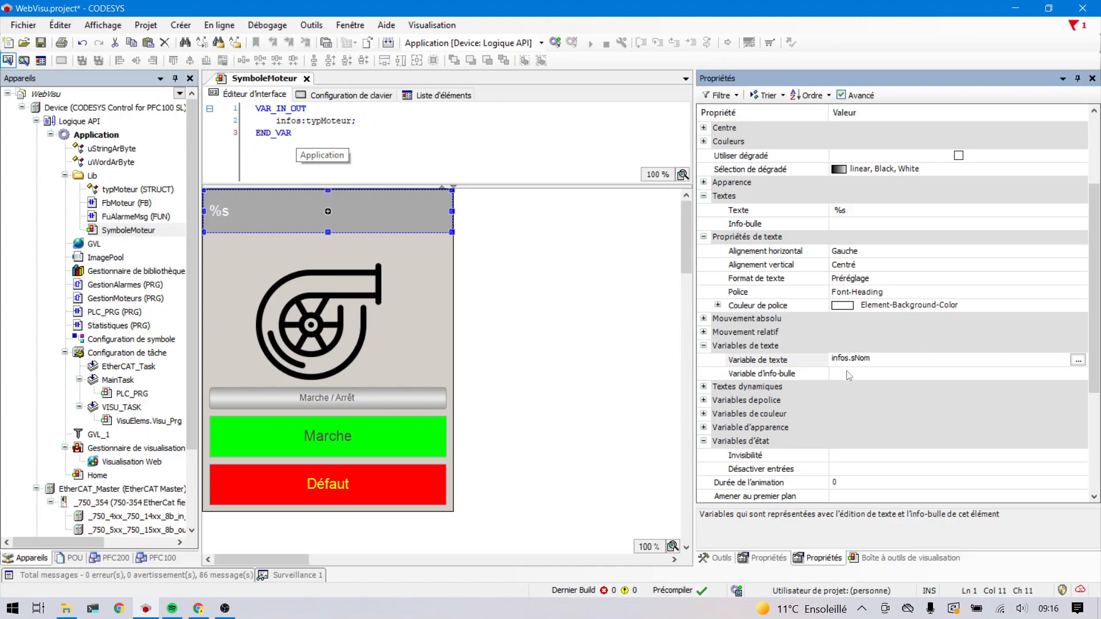
click(849, 373)
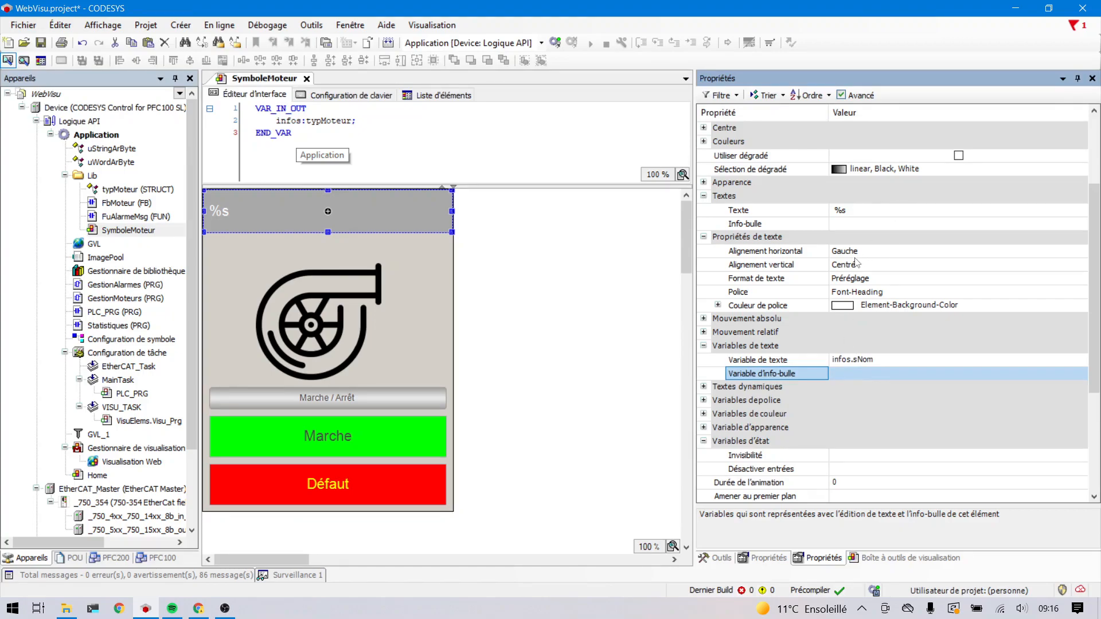
- Configure the Marche / Arrêt button's OnMouseClick action so that it toggles the variable infos.xCde
click(409, 407)
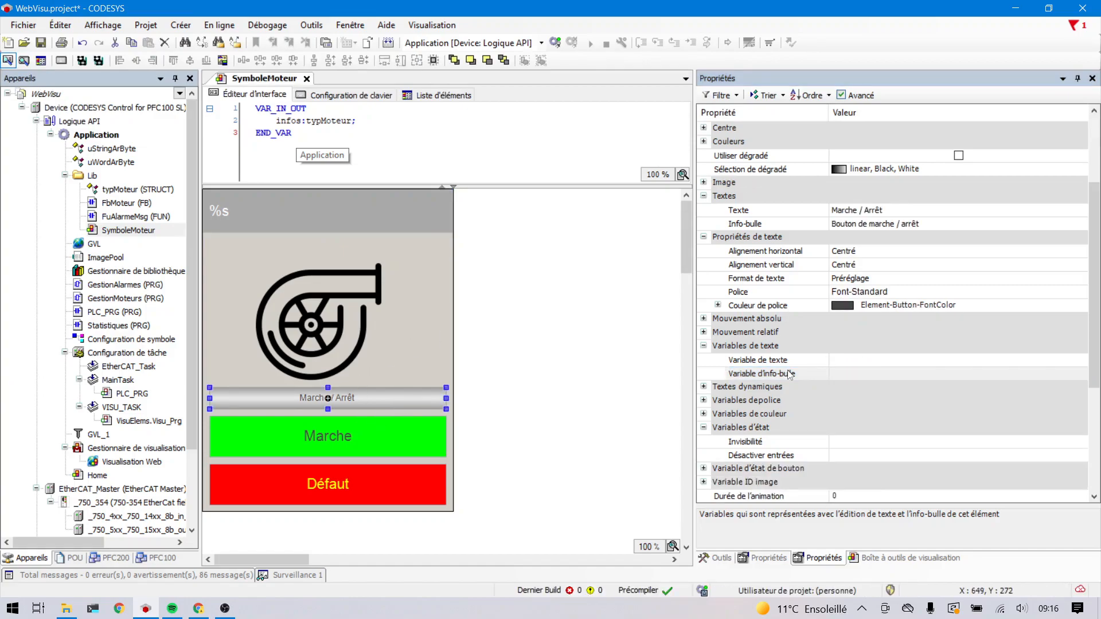
scroll(790, 375, down, 5)
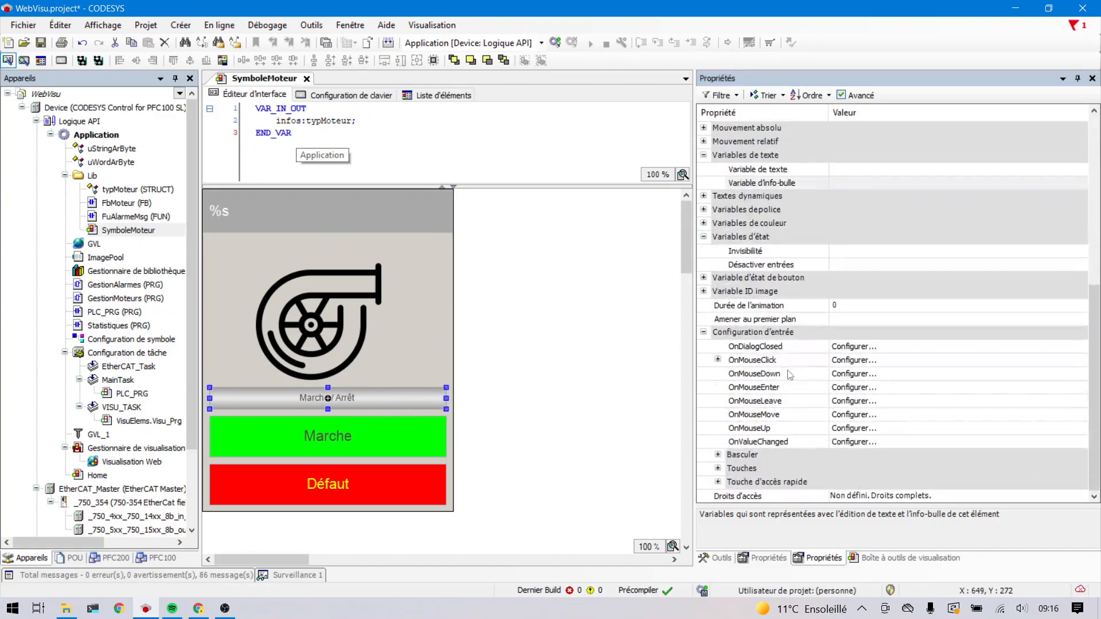
click(718, 361)
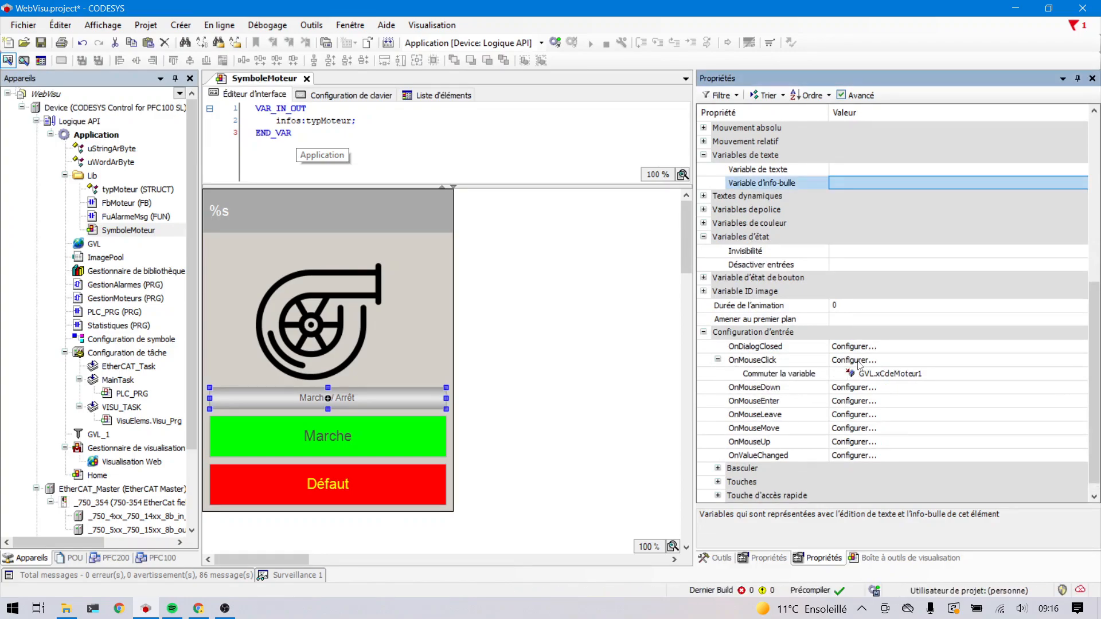
click(858, 361)
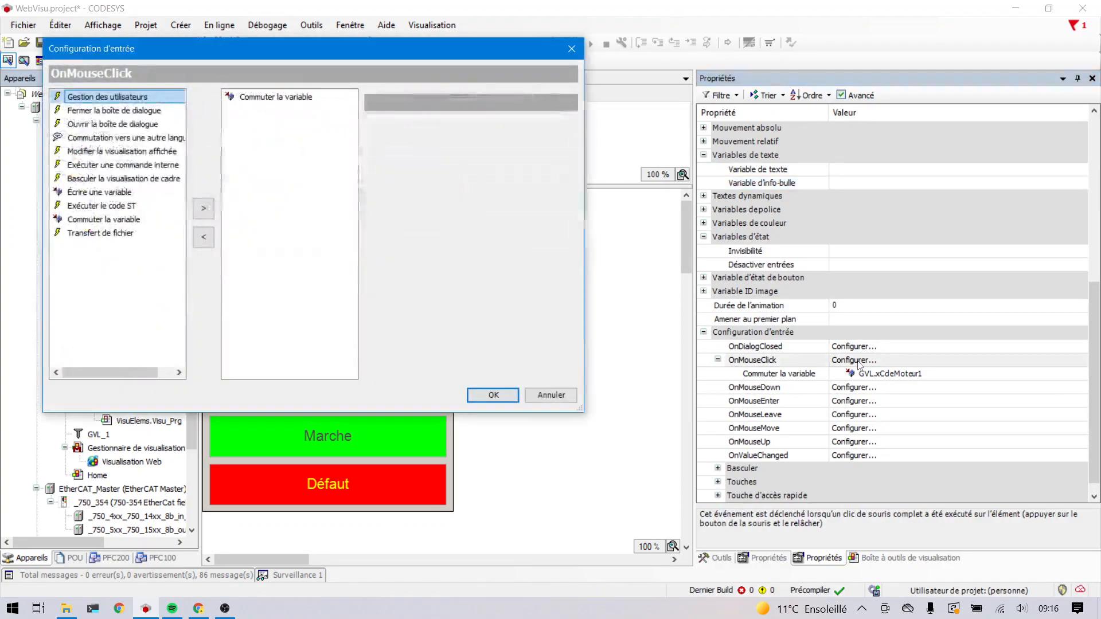
click(285, 102)
click(399, 137)
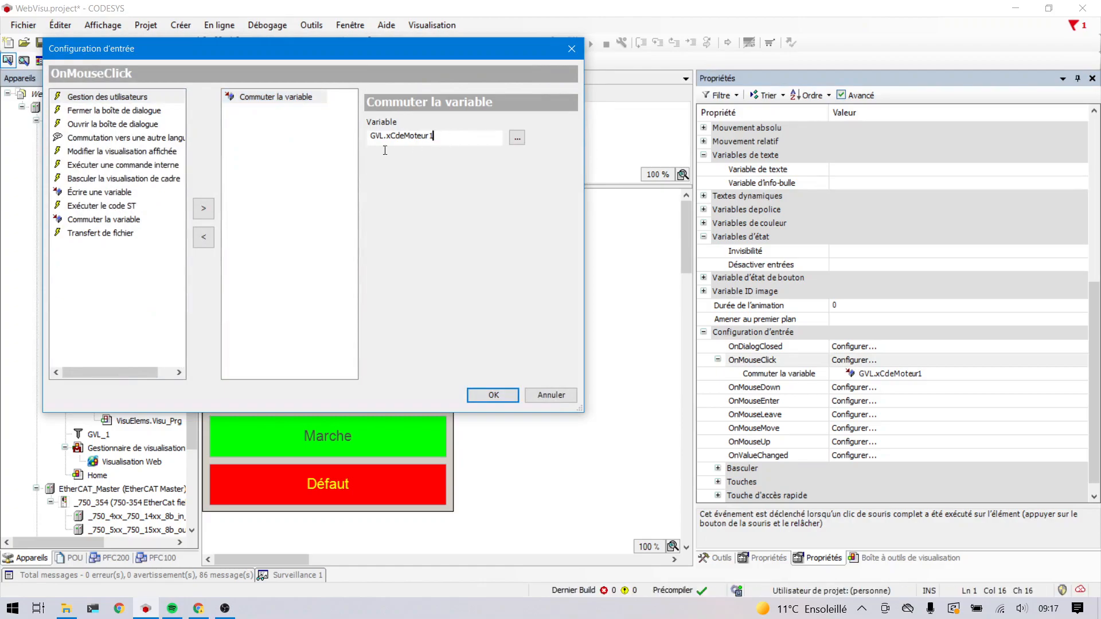
key(shift+Left)
key(shift+Left)
key(shift+Left)
key(shift+Left)
key(shift+Left)
key(shift+Left)
key(shift+Left)
key(shift+Home)
text(in)
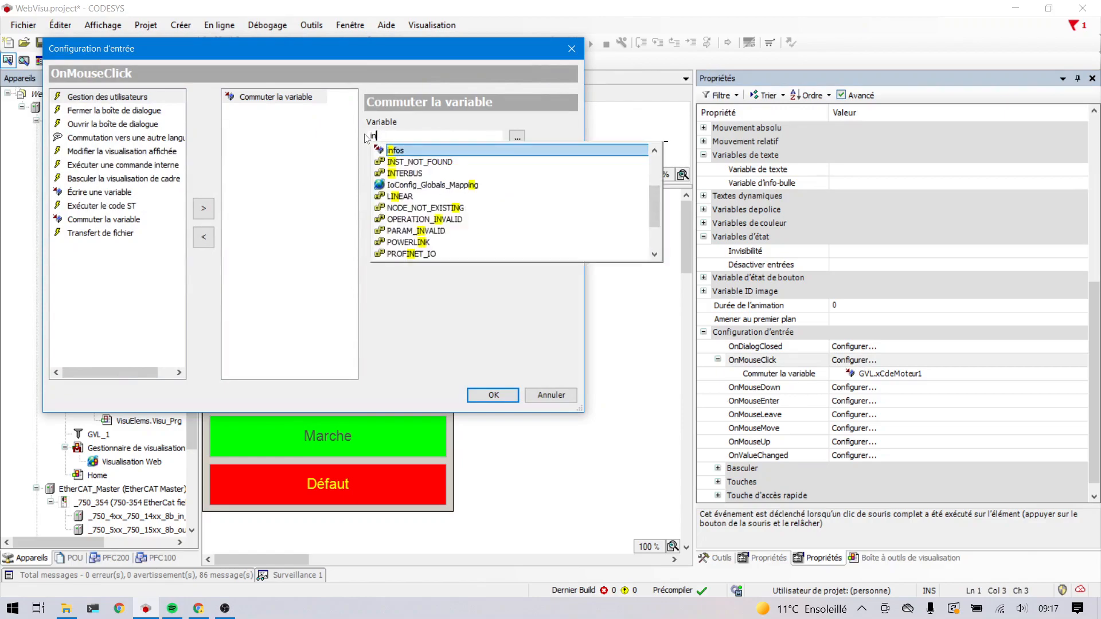
text(fos.)
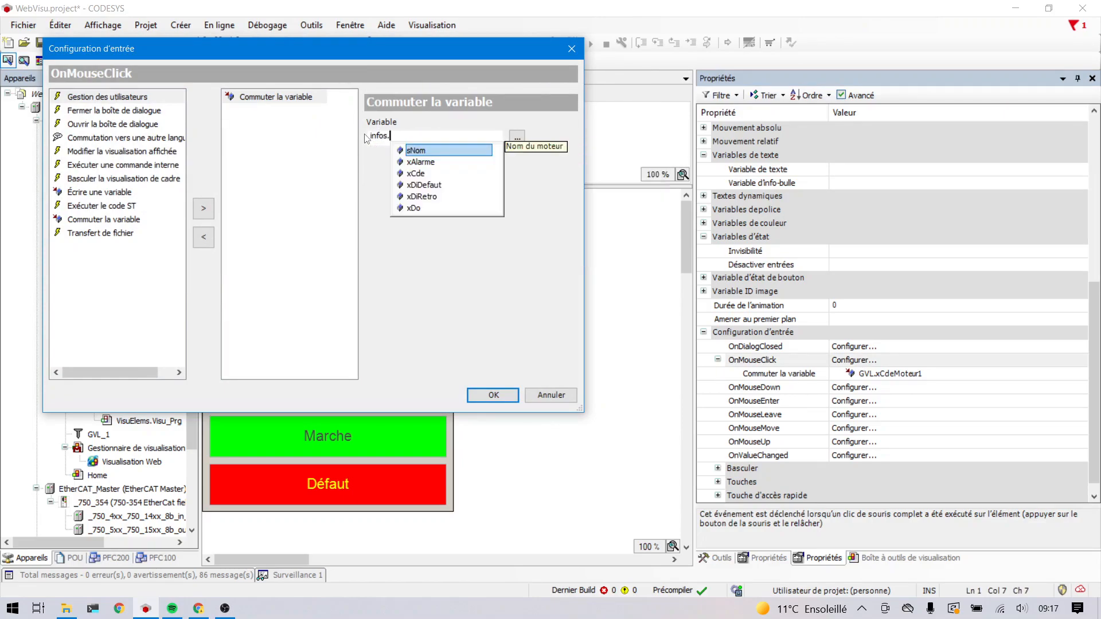
key(Down)
key(Down)
key(Down)
key(Down)
key(Up)
key(Up)
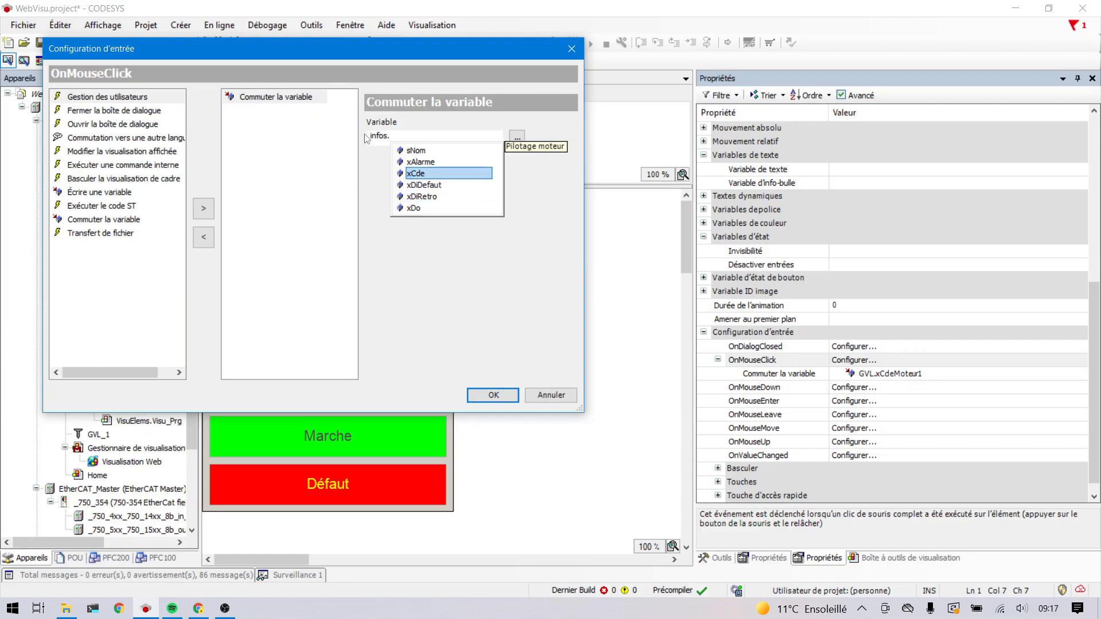
key(Return)
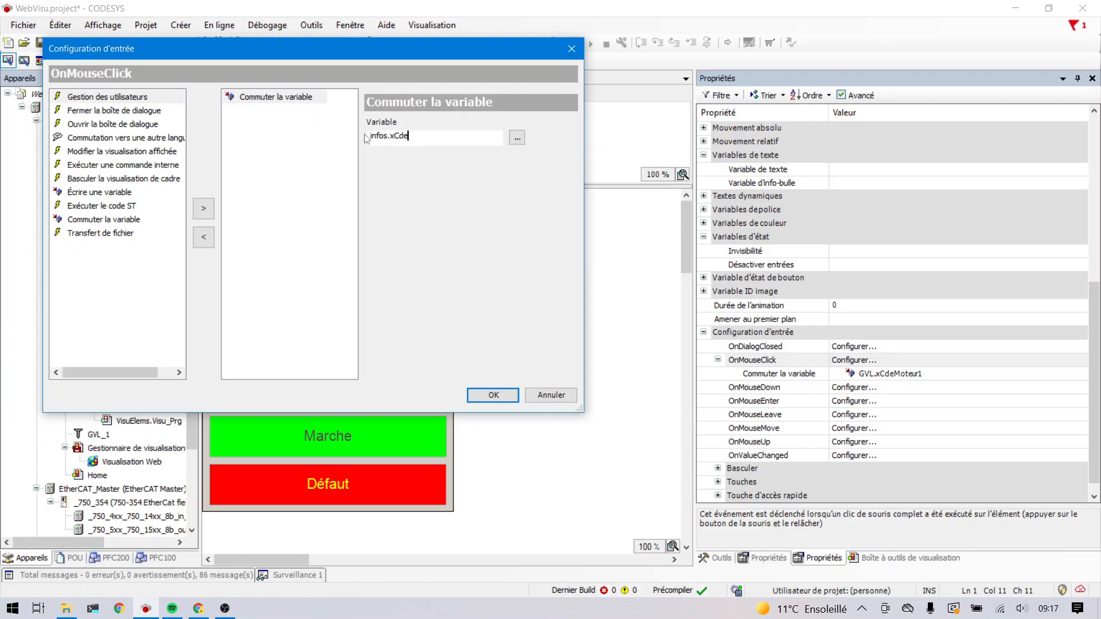
click(488, 396)
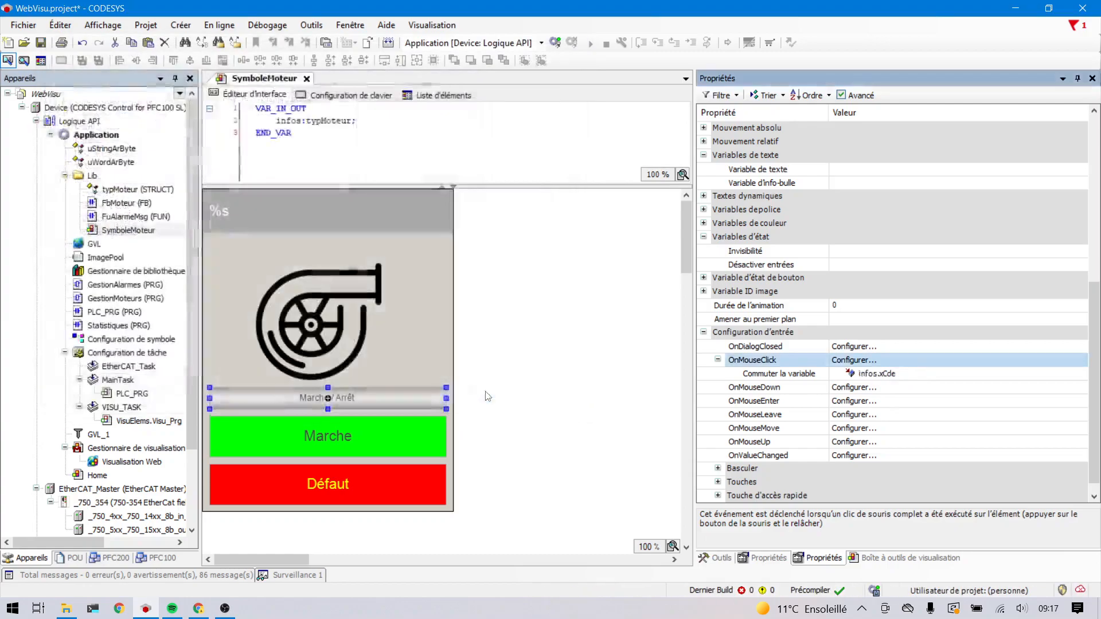
- Open SymboleMoteur's element list, expand the group behind the green Marche indicator and select its Marche rectangle
click(406, 426)
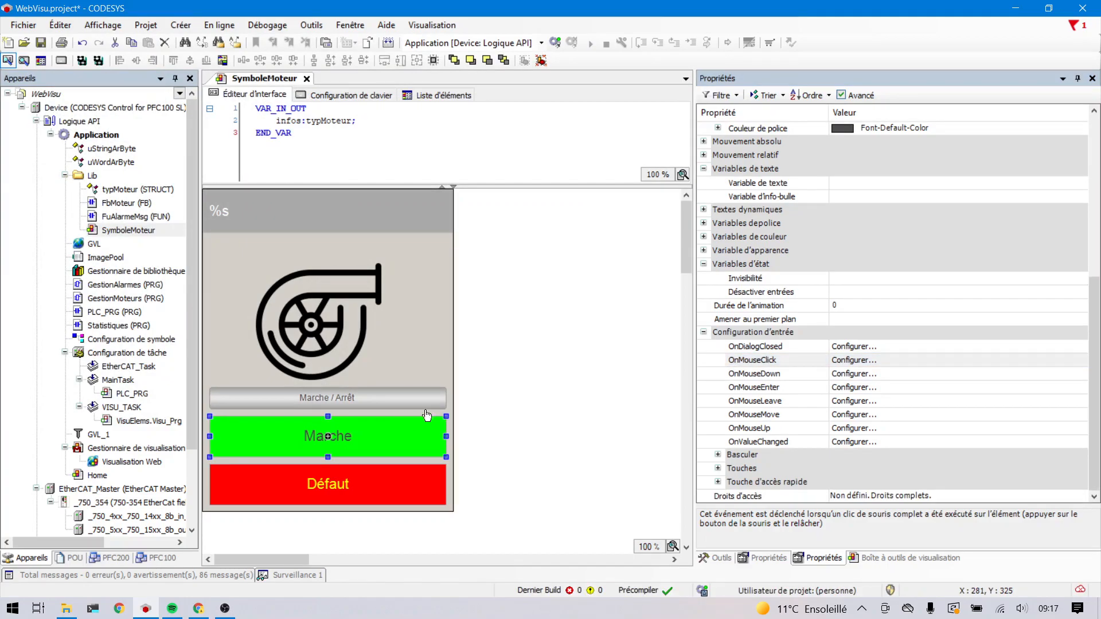
scroll(802, 270, up, 7)
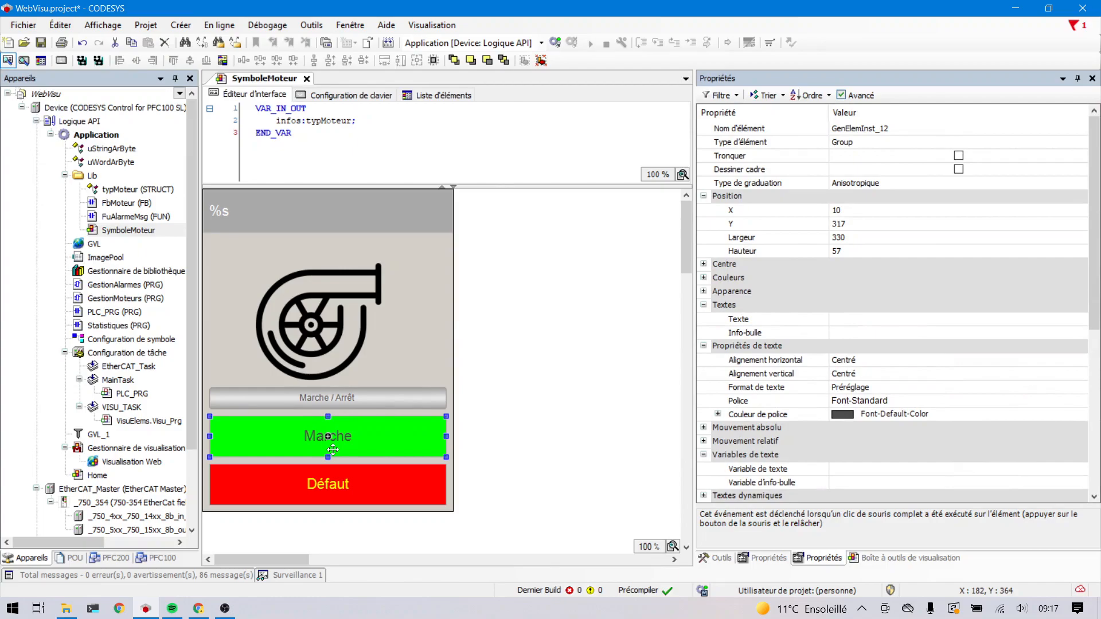
click(450, 96)
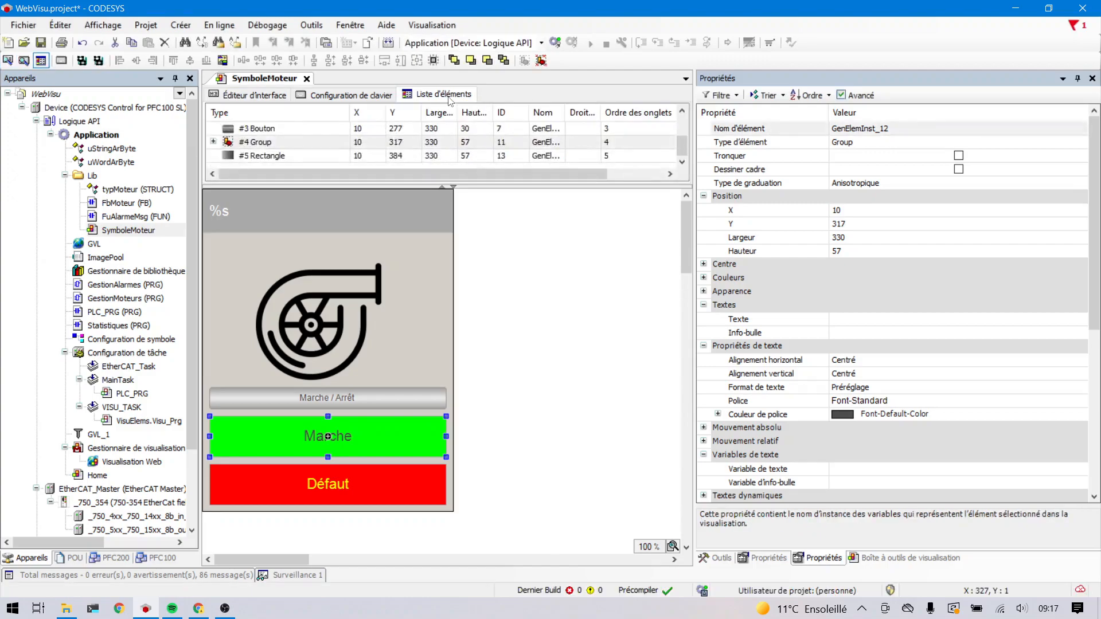
drag(512, 184, 512, 285)
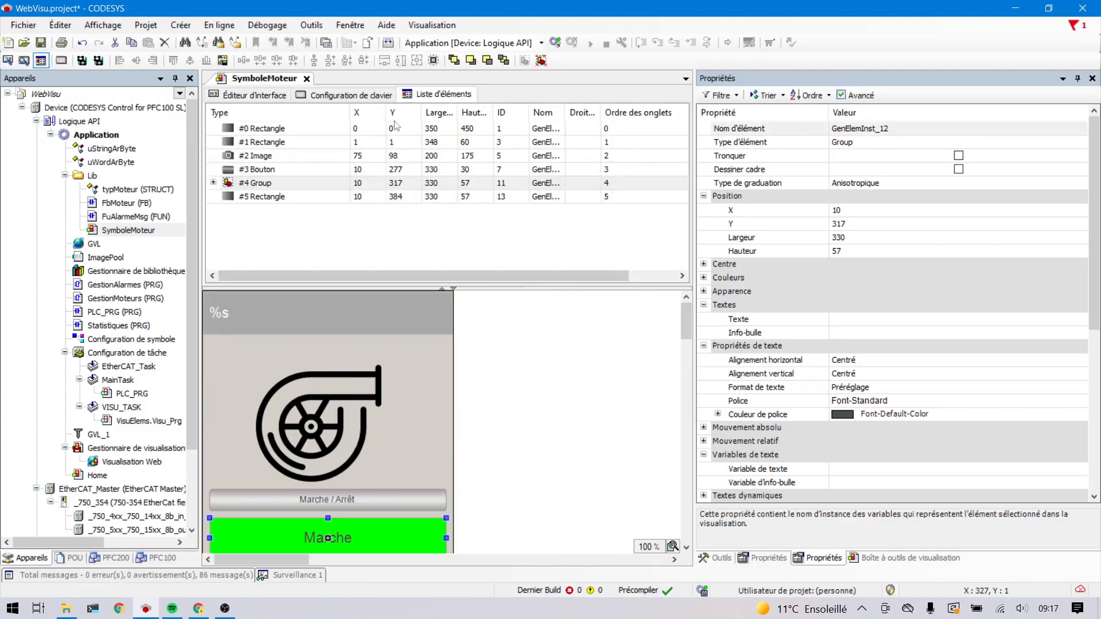
click(213, 182)
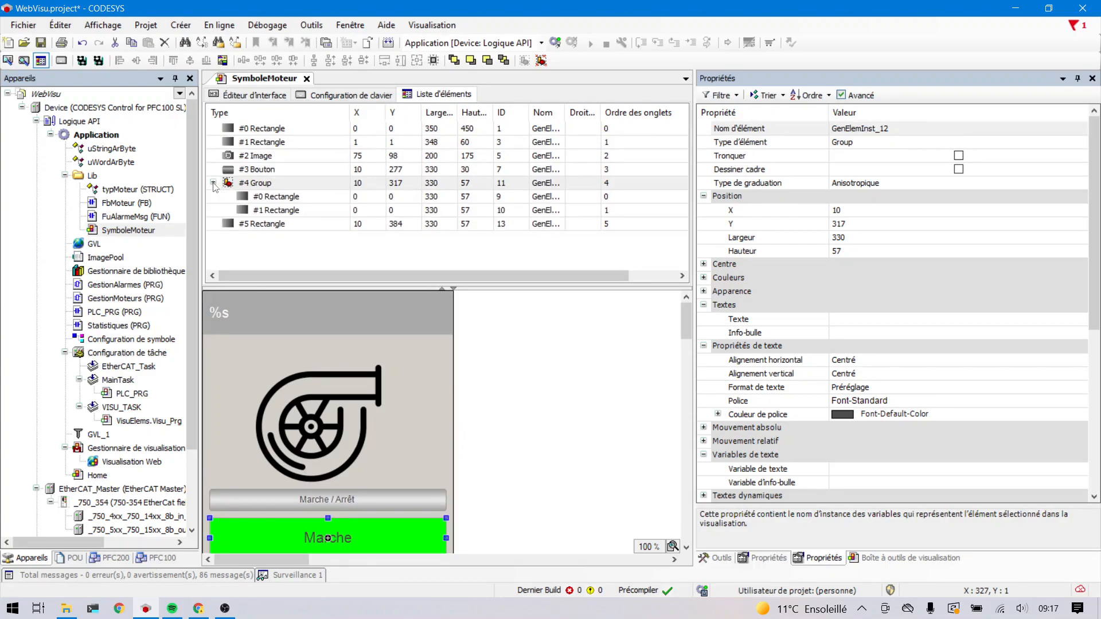
click(266, 197)
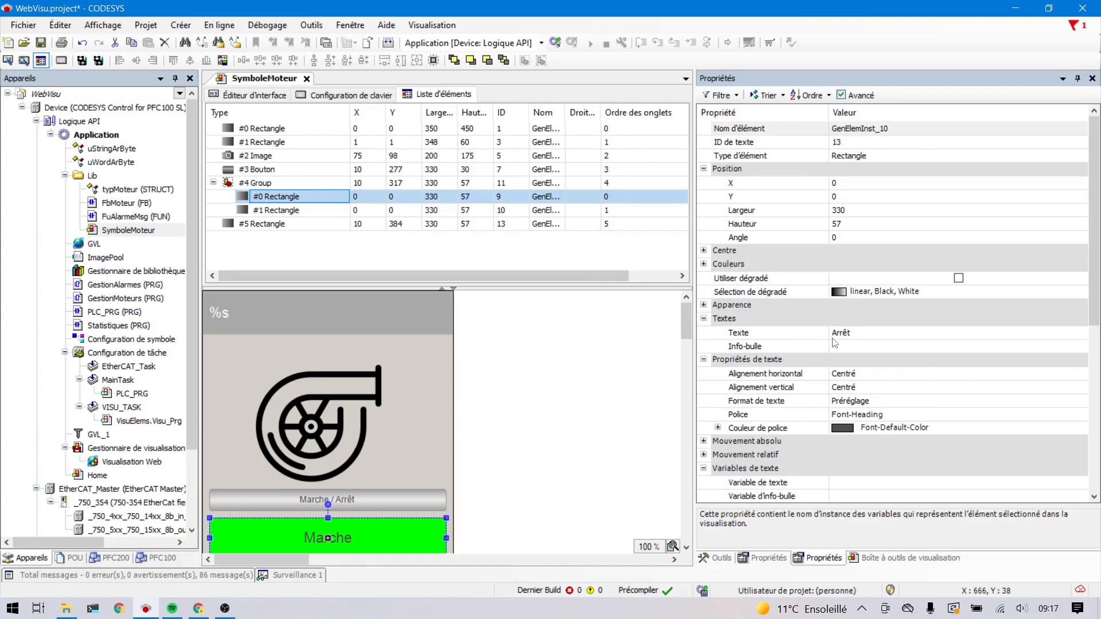
click(291, 211)
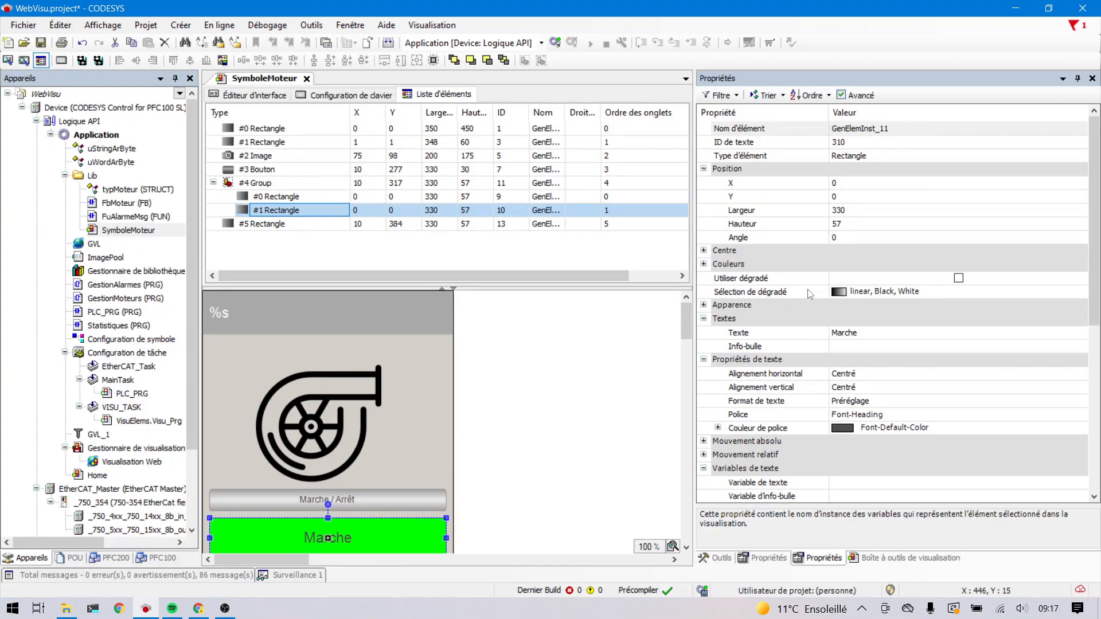
- Set the invisibility variable of the group's Marche rectangle to not infos.xCde
scroll(809, 293, down, 5)
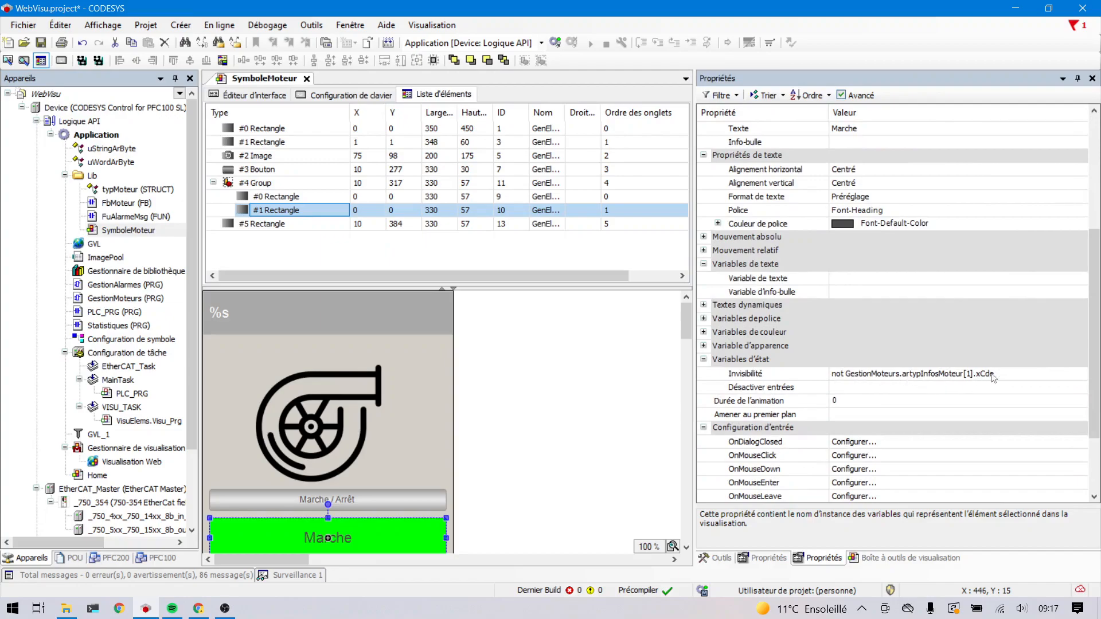
click(1006, 377)
click(1006, 377)
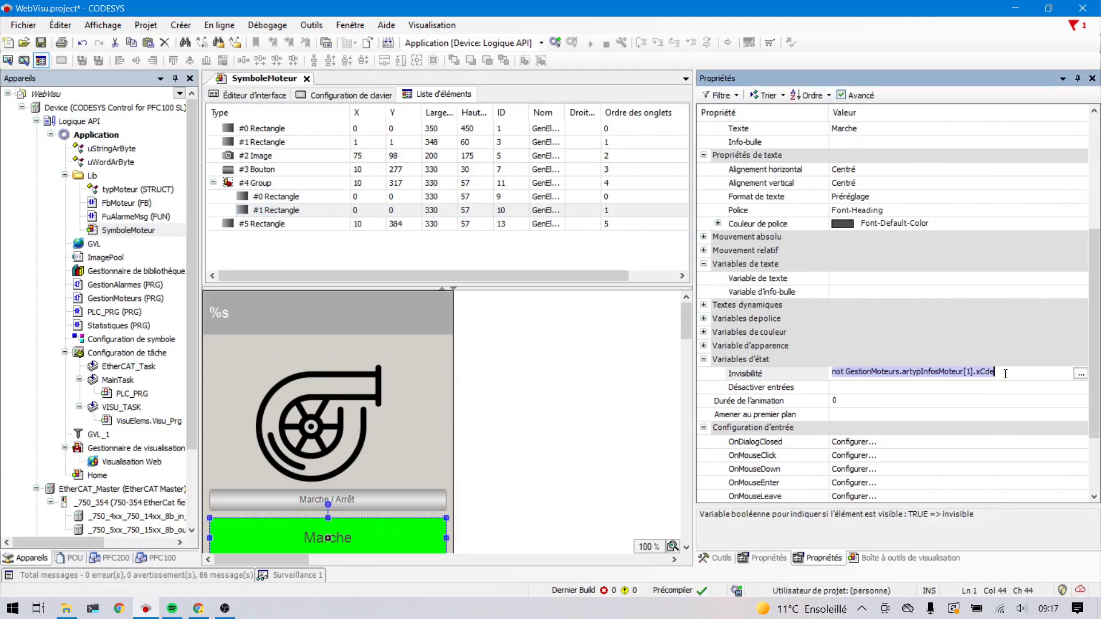
key(BackSpace)
key(BackSpace)
key(BackSpace)
key(BackSpace)
key(BackSpace)
key(BackSpace)
key(BackSpace)
key(BackSpace)
key(BackSpace)
key(BackSpace)
key(BackSpace)
key(BackSpace)
key(BackSpace)
key(BackSpace)
key(BackSpace)
key(BackSpace)
key(BackSpace)
key(BackSpace)
key(BackSpace)
key(BackSpace)
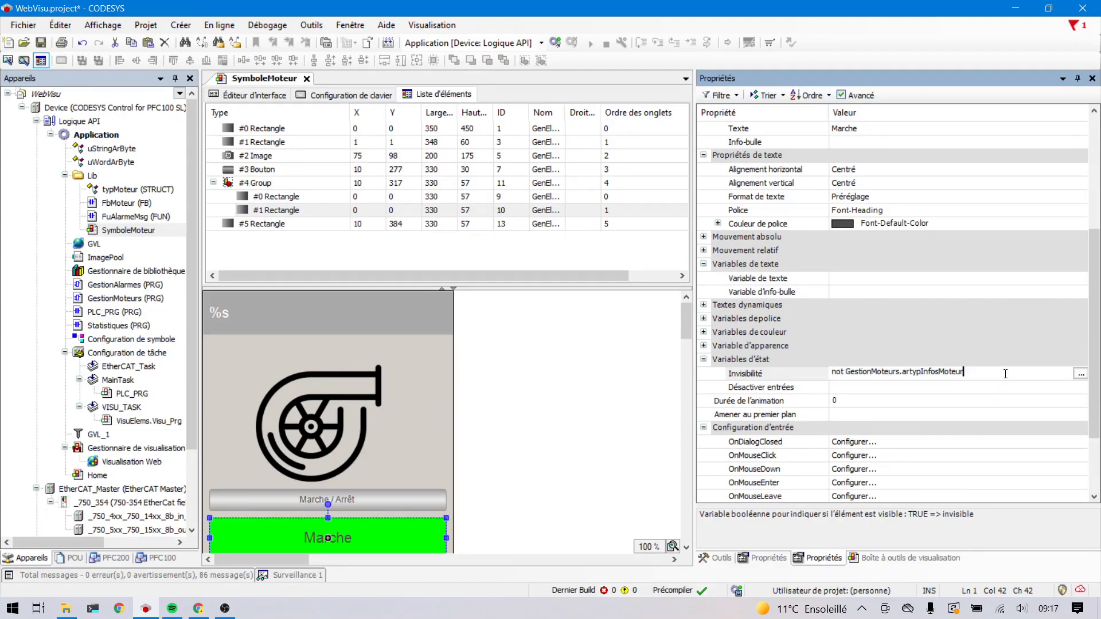
key(BackSpace)
key(BackSpace)
key(BackSpace)
key(BackSpace)
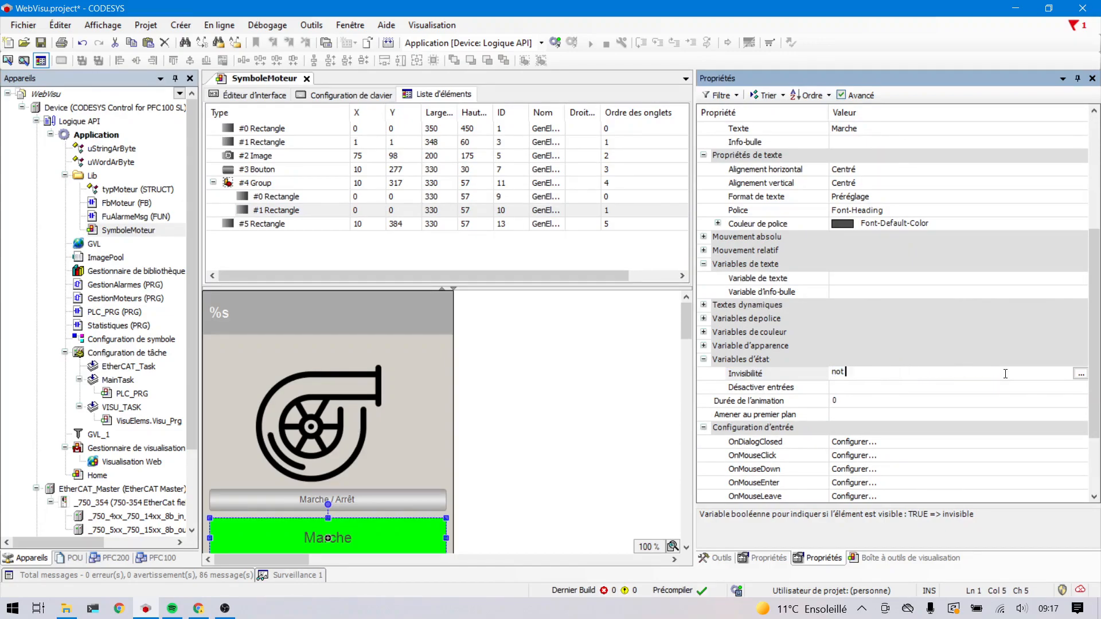
text(info)
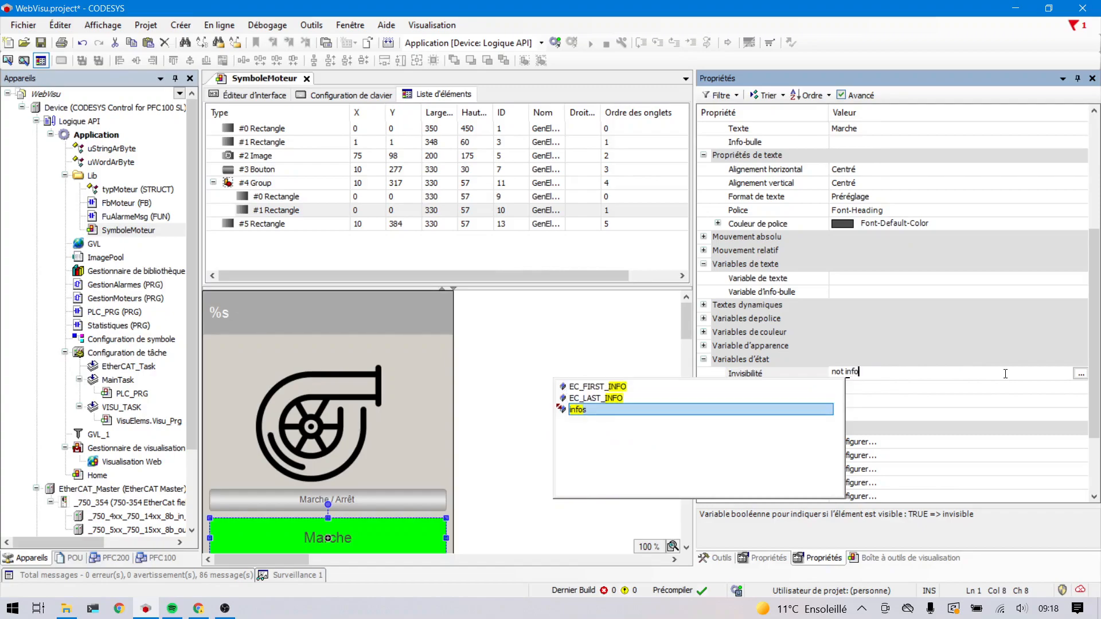
text(s.)
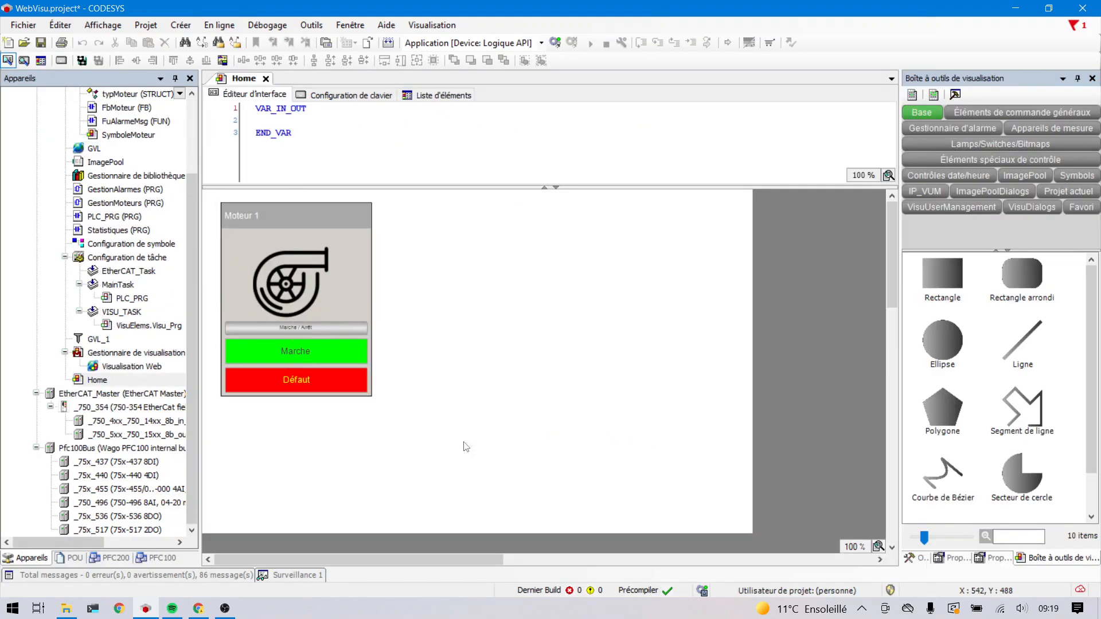
- Delete all elements of the existing Moteur 1 display from the Home visualization
drag(467, 446, 343, 339)
key(ctrl+a)
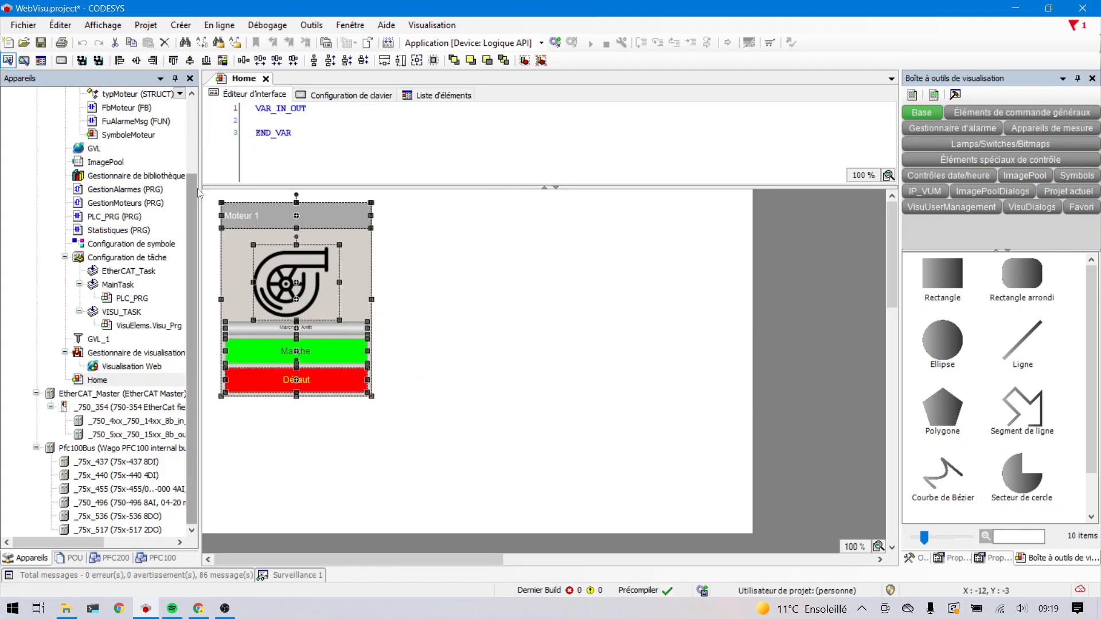
key(Delete)
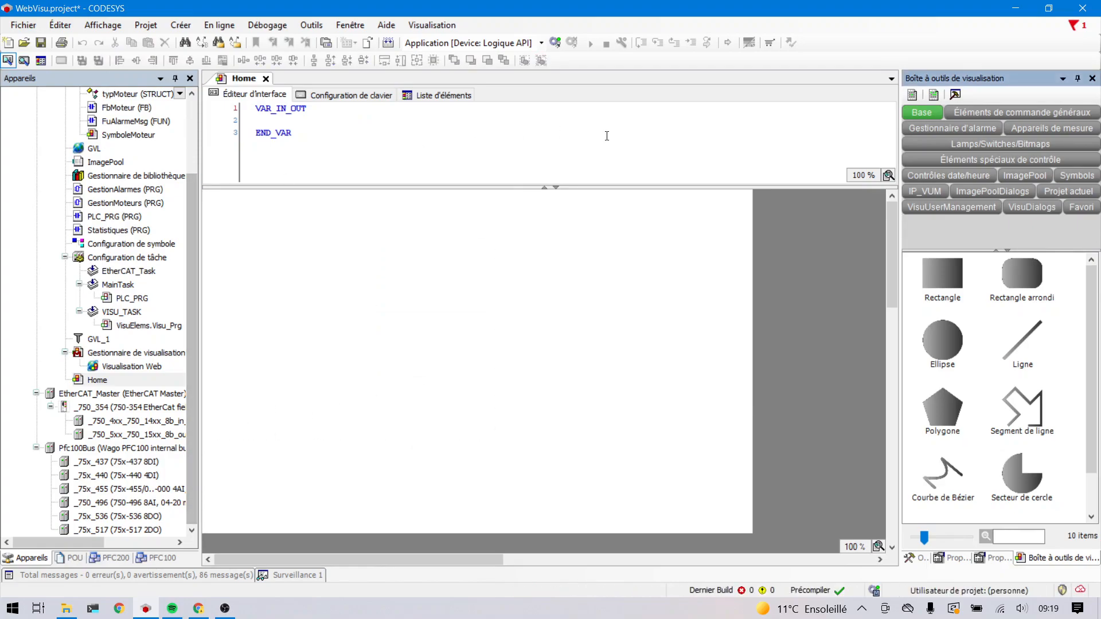
- Insert the current project's SymboleMoteur visualization into the upper middle of the Home page
drag(901, 230, 780, 230)
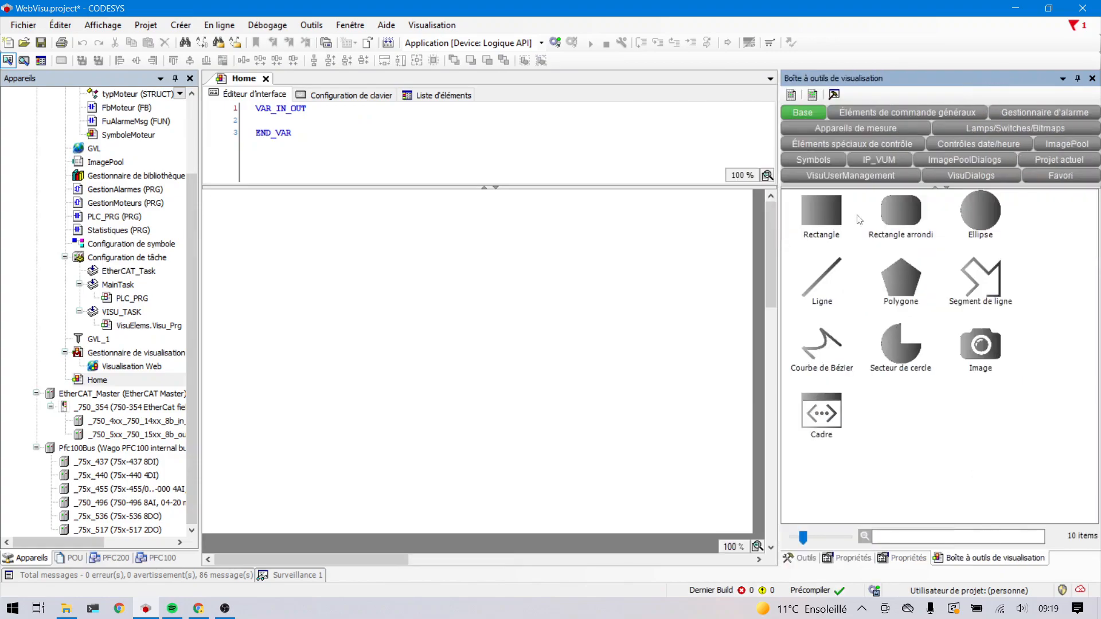
click(1032, 162)
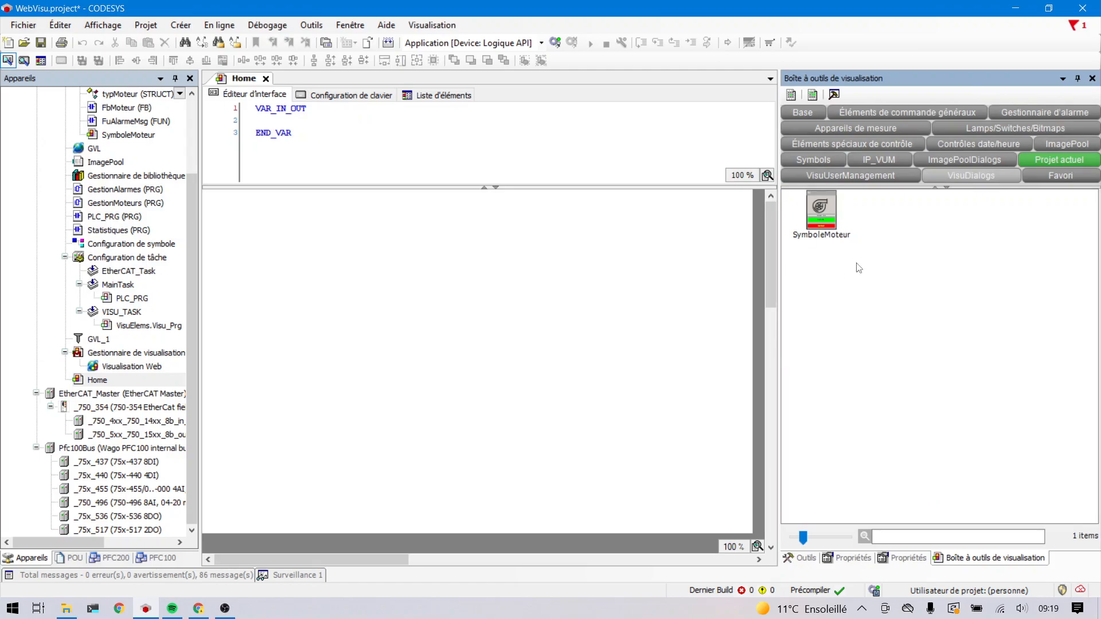
drag(827, 220, 418, 307)
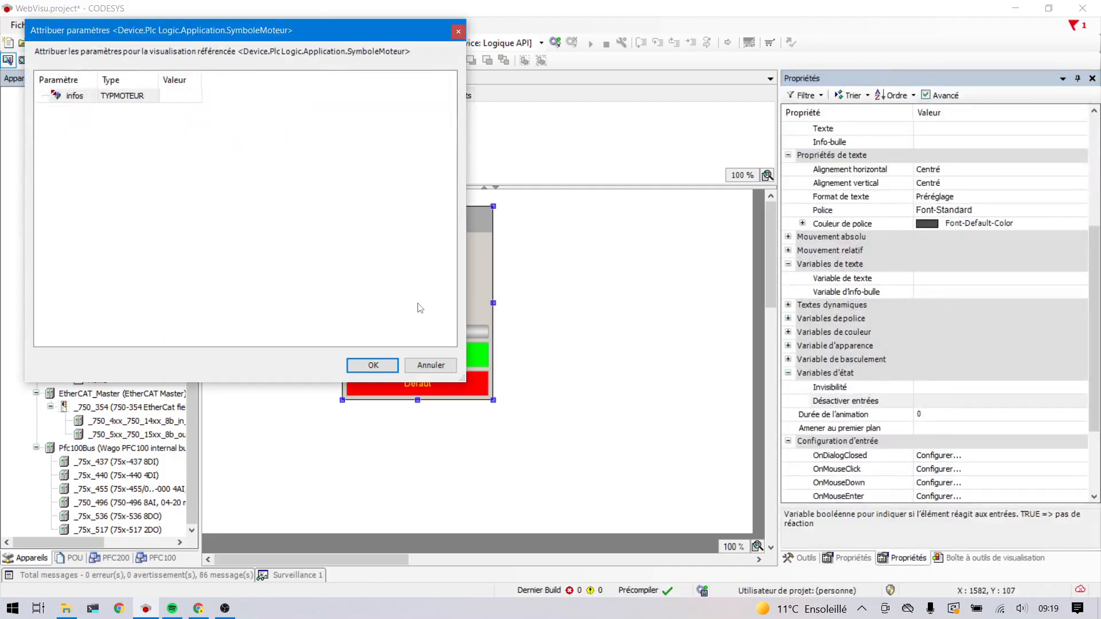
- Assign the array element artypInfosMoteur[] from the GestionMoteurs program to the symbol's infos parameter
drag(376, 46, 865, 148)
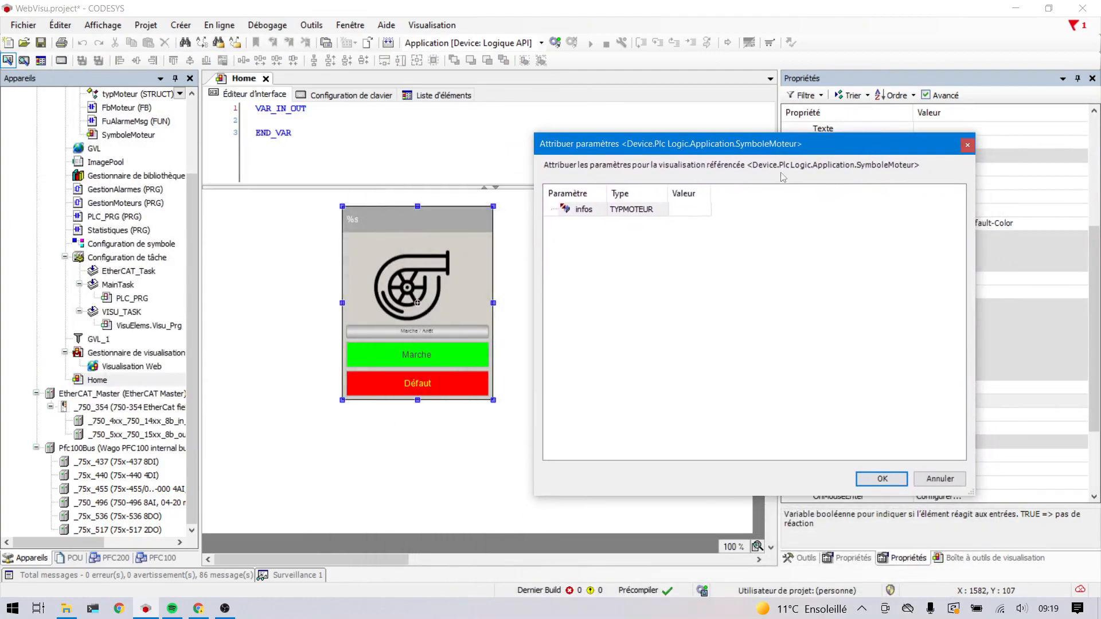
click(699, 210)
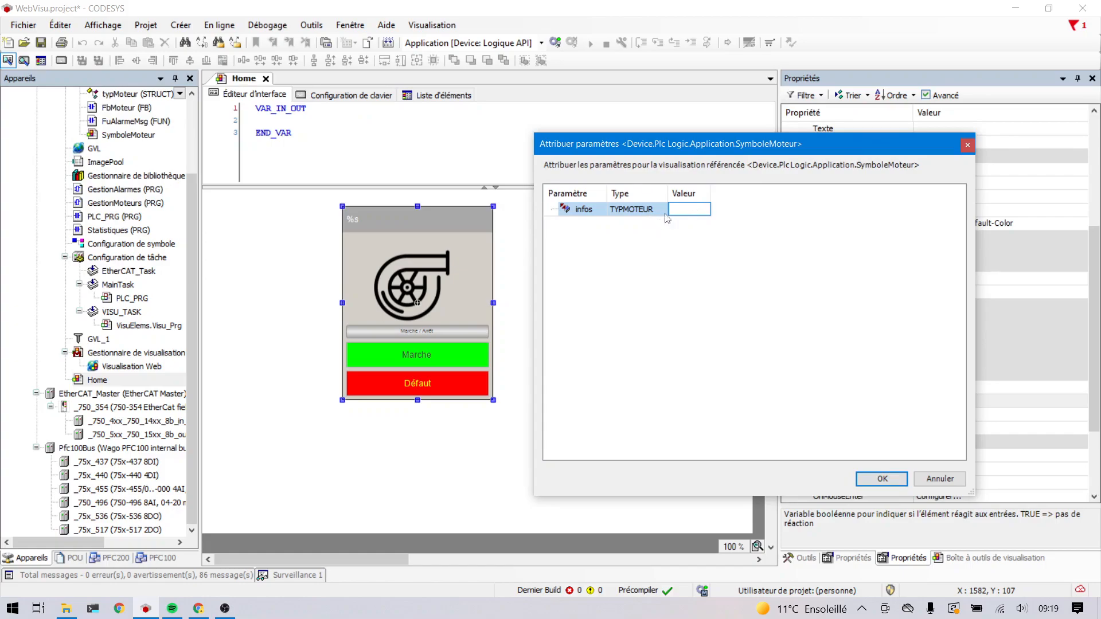
click(704, 211)
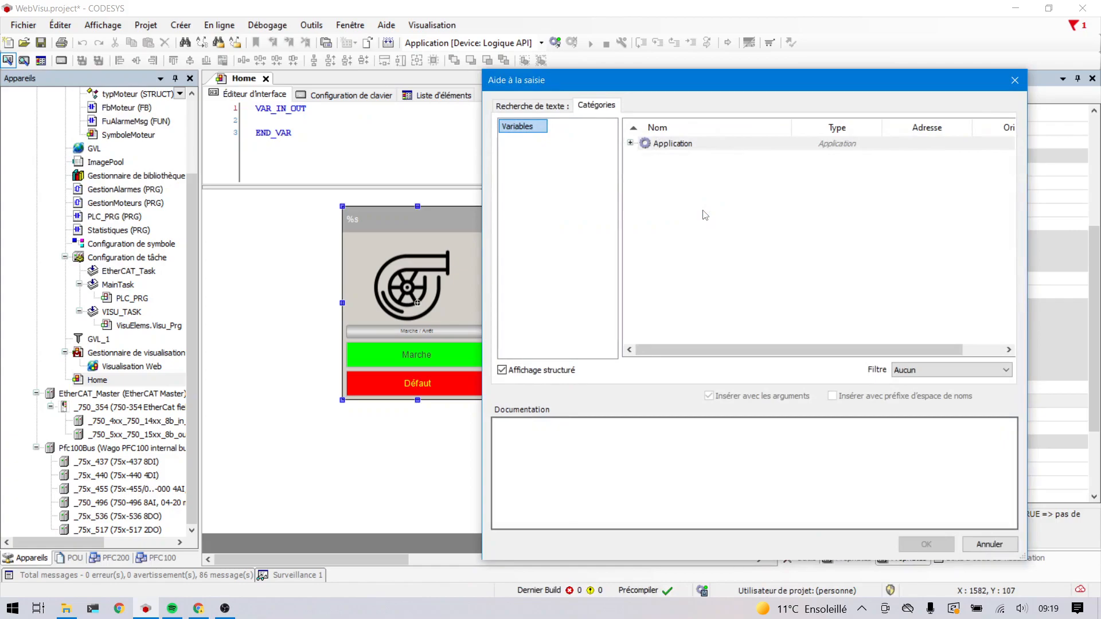
click(630, 143)
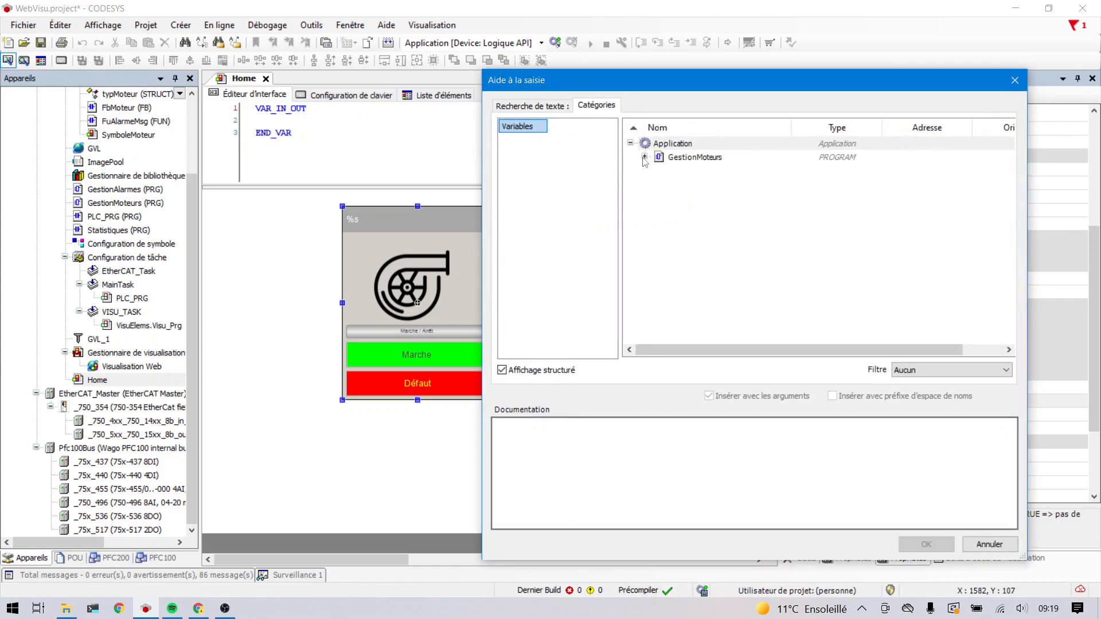
click(644, 157)
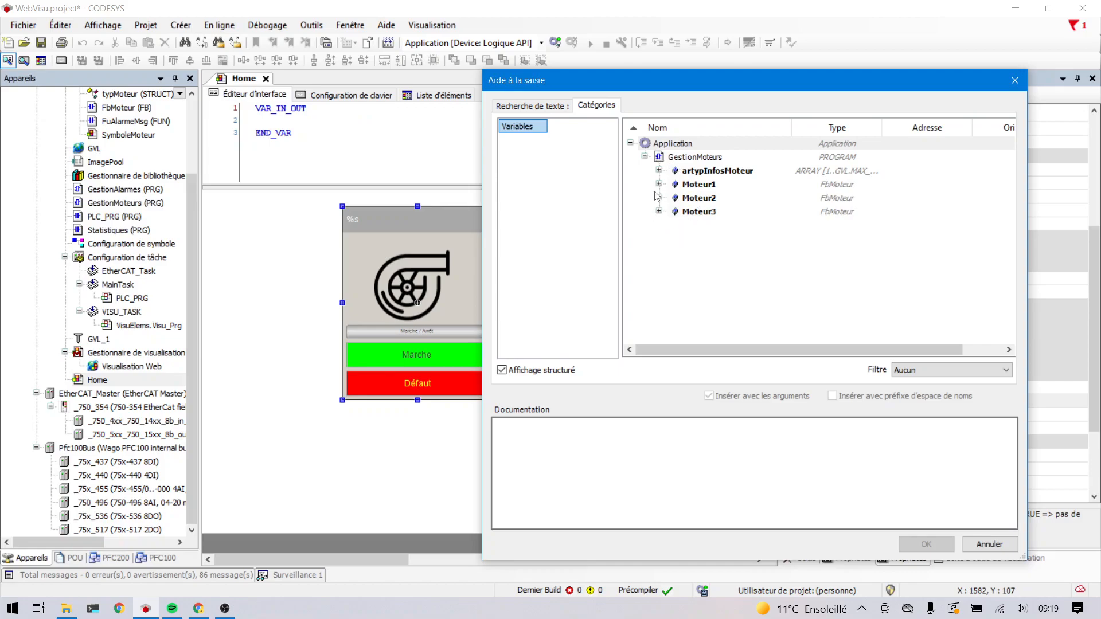
click(681, 171)
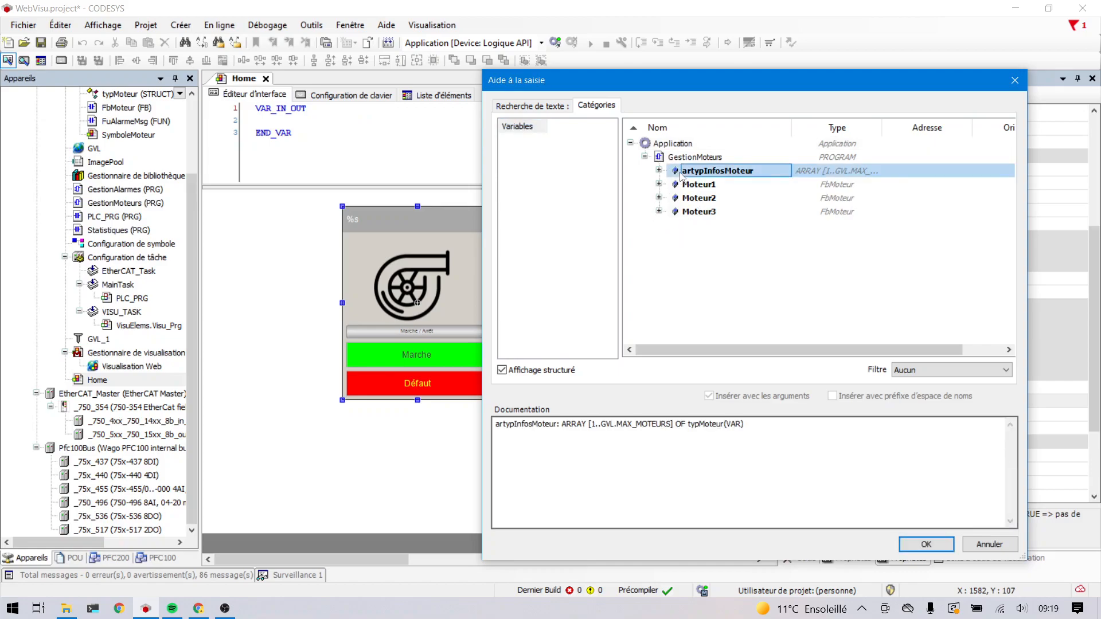
click(658, 171)
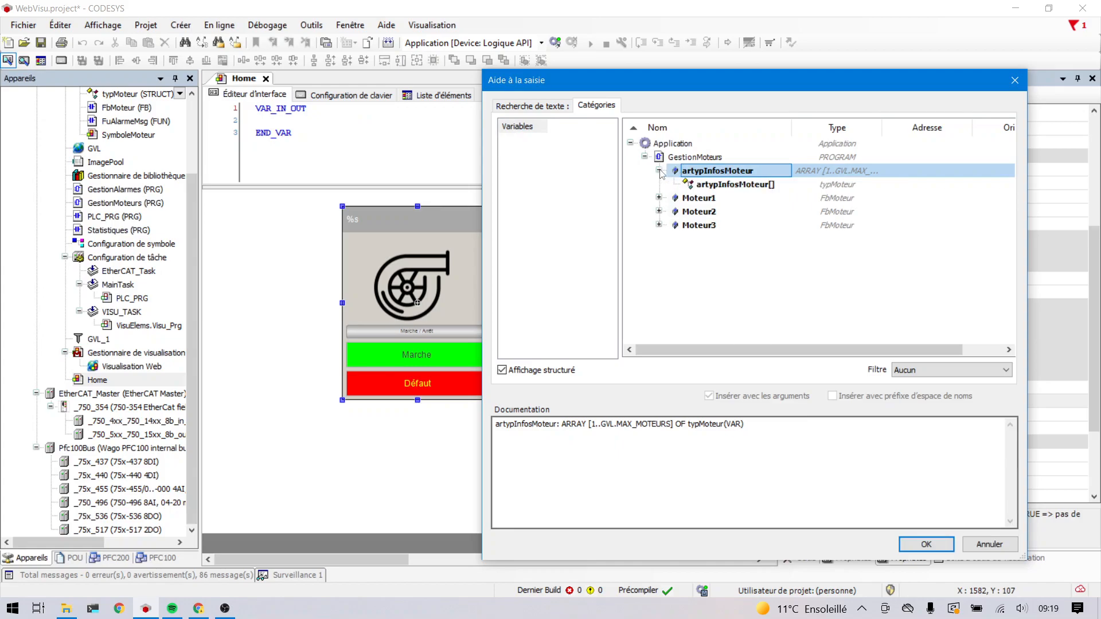
double_click(708, 185)
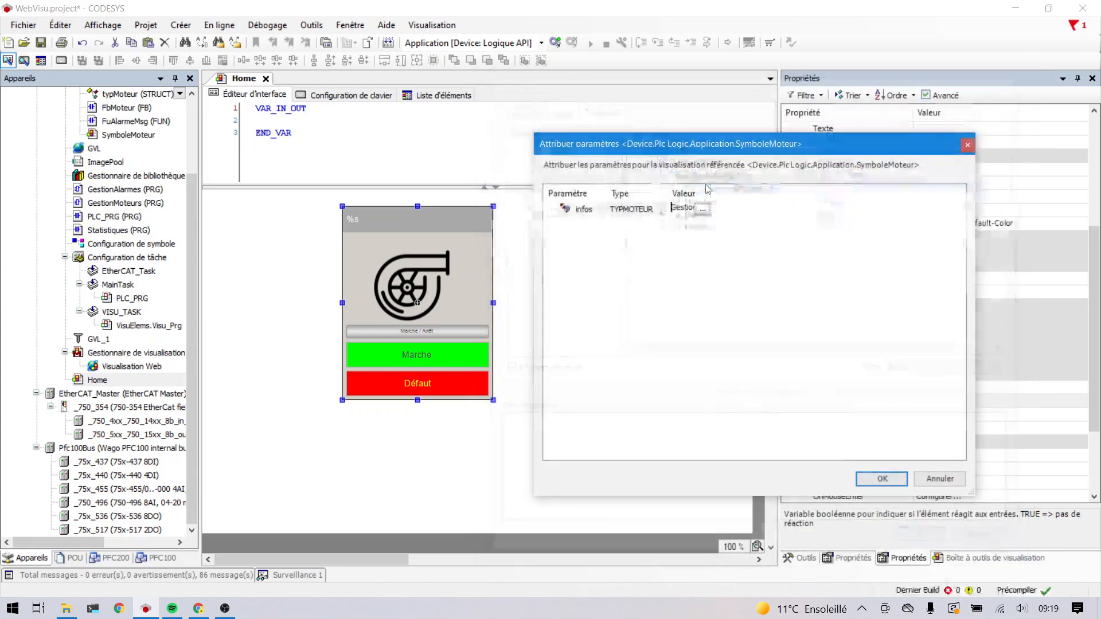
- Complete the infos parameter with index 1, giving GestionMoteurs.artypInfosMoteur[1], and accept the parameter assignment
key(Right)
key(Right)
key(Right)
key(Right)
key(Right)
key(Right)
key(Right)
key(Right)
key(Right)
key(Right)
key(Right)
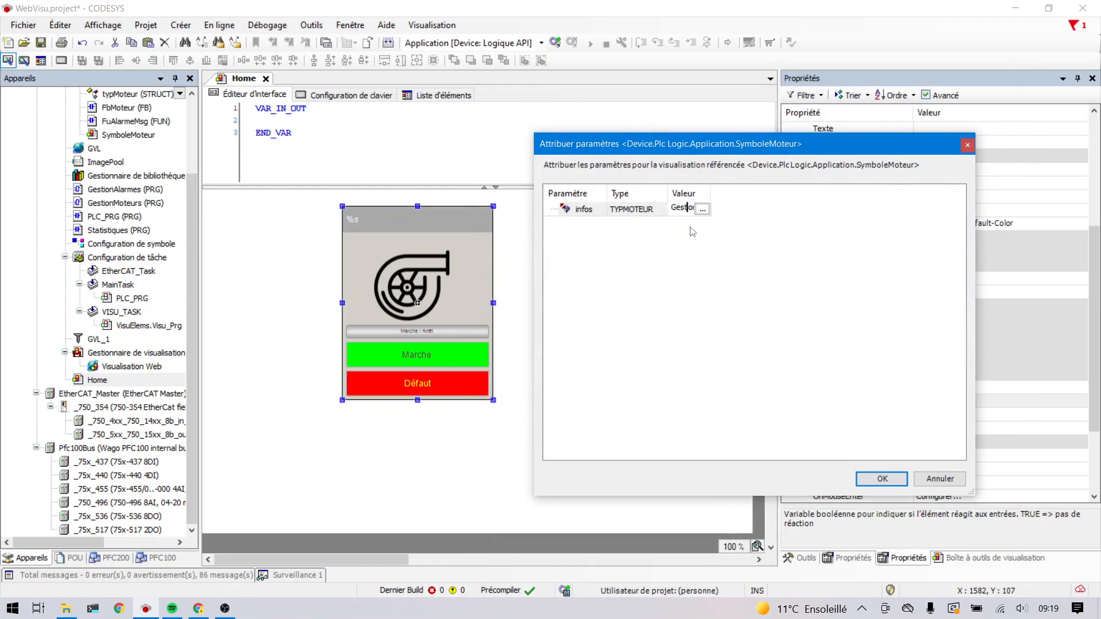
key(Right)
key(Right)
key(Right)
key(Right)
key(Right)
key(Right)
key(Right)
key(Right)
key(Right)
key(Right)
key(Right)
key(Right)
key(Right)
key(Right)
key(Right)
key(Right)
key(Right)
key(Right)
key(Right)
key(Right)
key(Right)
key(Return)
click(868, 478)
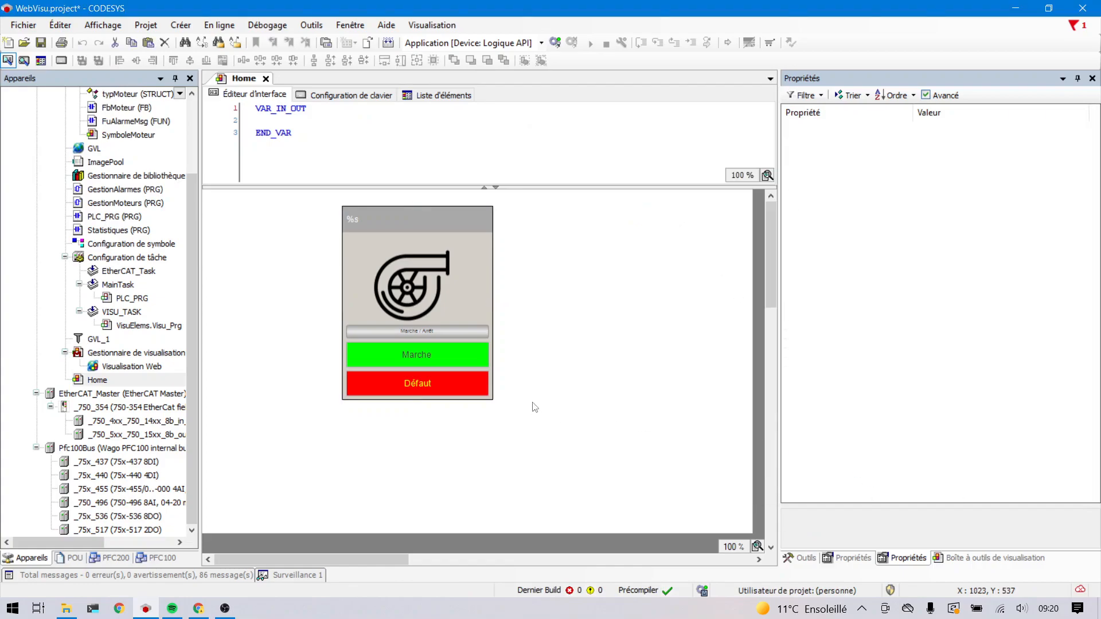
- Duplicate the motor symbol on the Home page and place the copy beside it at about X 725, Y 45
click(491, 382)
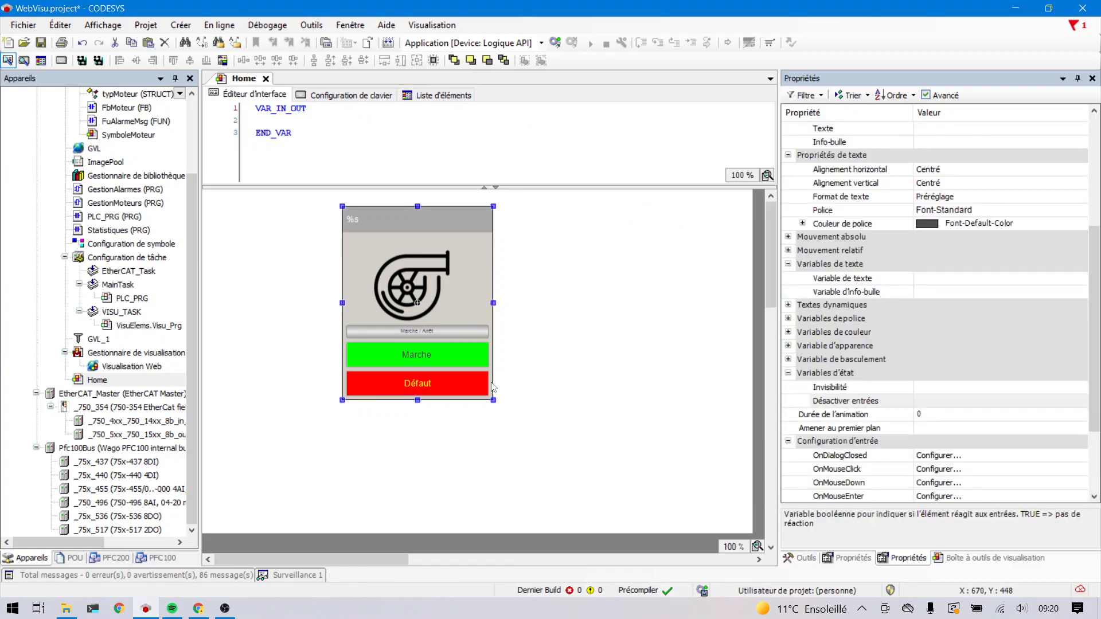
drag(491, 382, 659, 380)
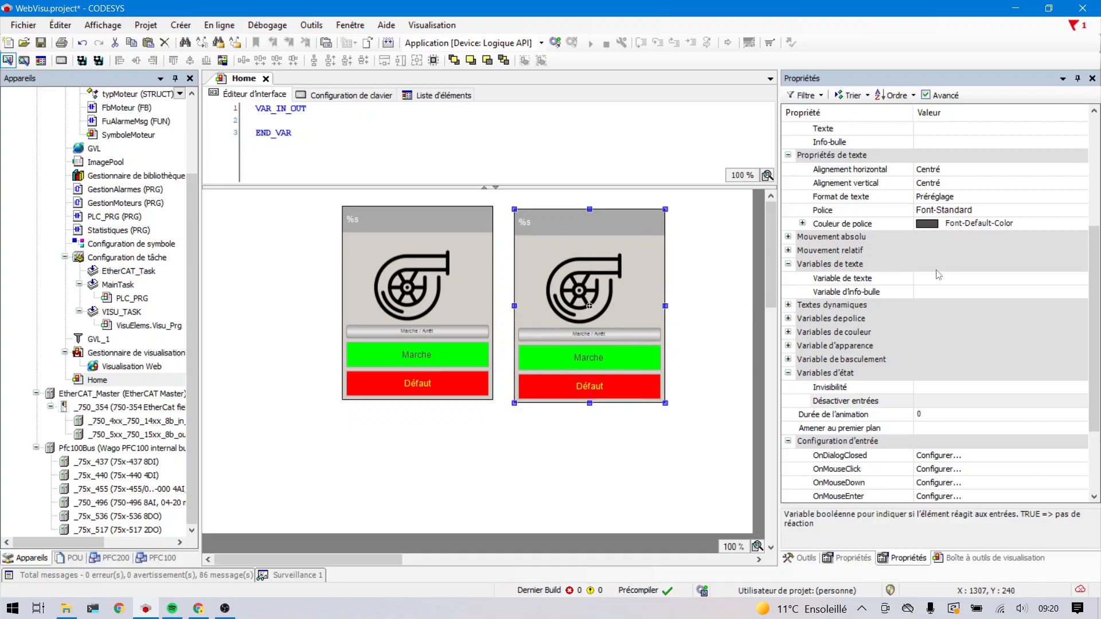
- Set the infos reference of the copied motor symbol to GestionMoteurs.artypInfosMoteur[2]
scroll(938, 278, up, 2)
scroll(938, 277, up, 3)
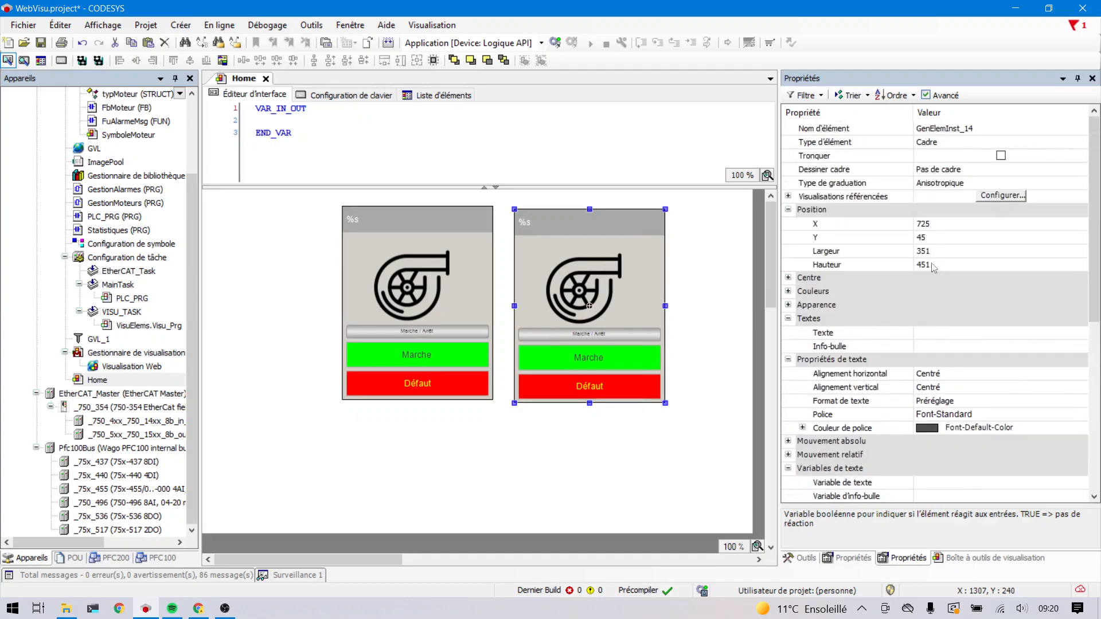
click(788, 196)
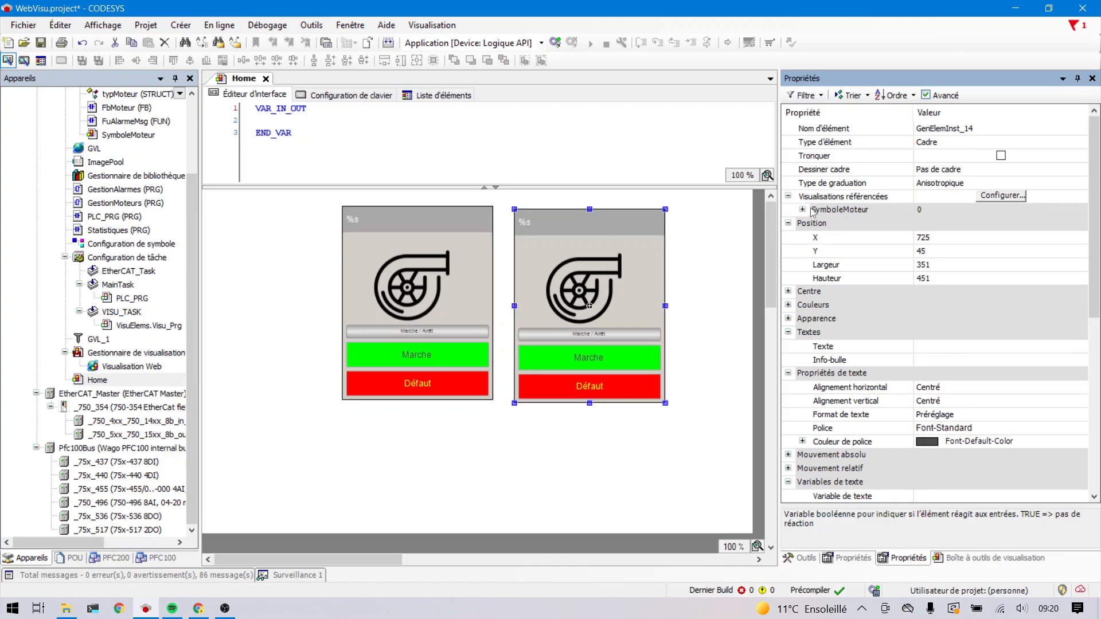
click(802, 209)
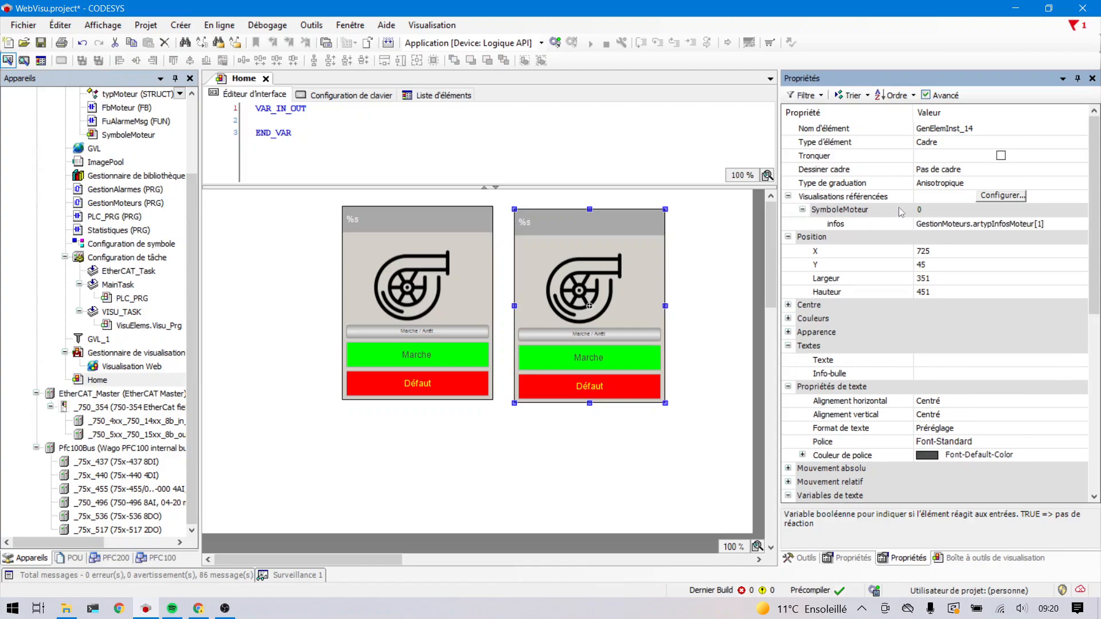
double_click(1037, 228)
click(1040, 222)
key(BackSpace)
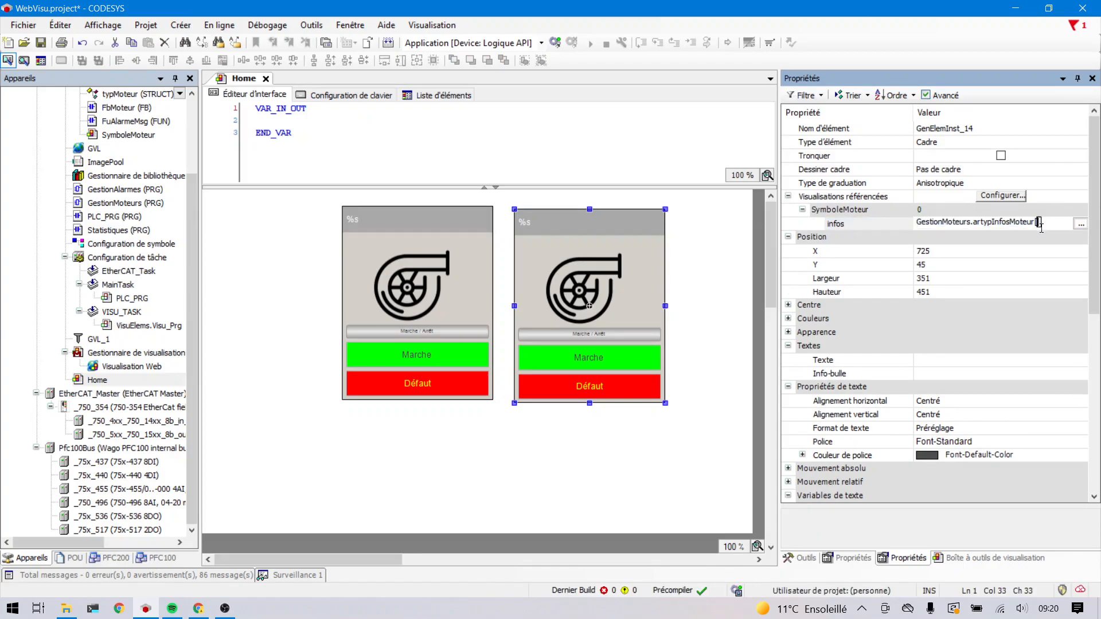
text(2)
key(Return)
click(634, 329)
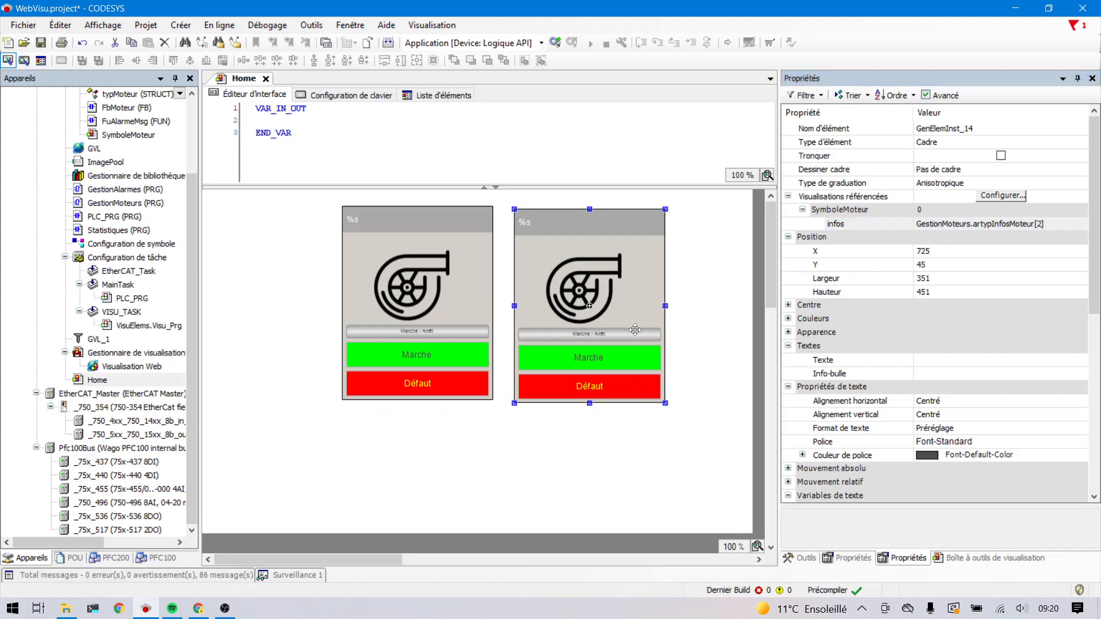
- Add a third copy of the motor symbol to the Home page and set its infos reference to GestionMoteurs.artypInfosMoteur[3]
key(ctrl+v)
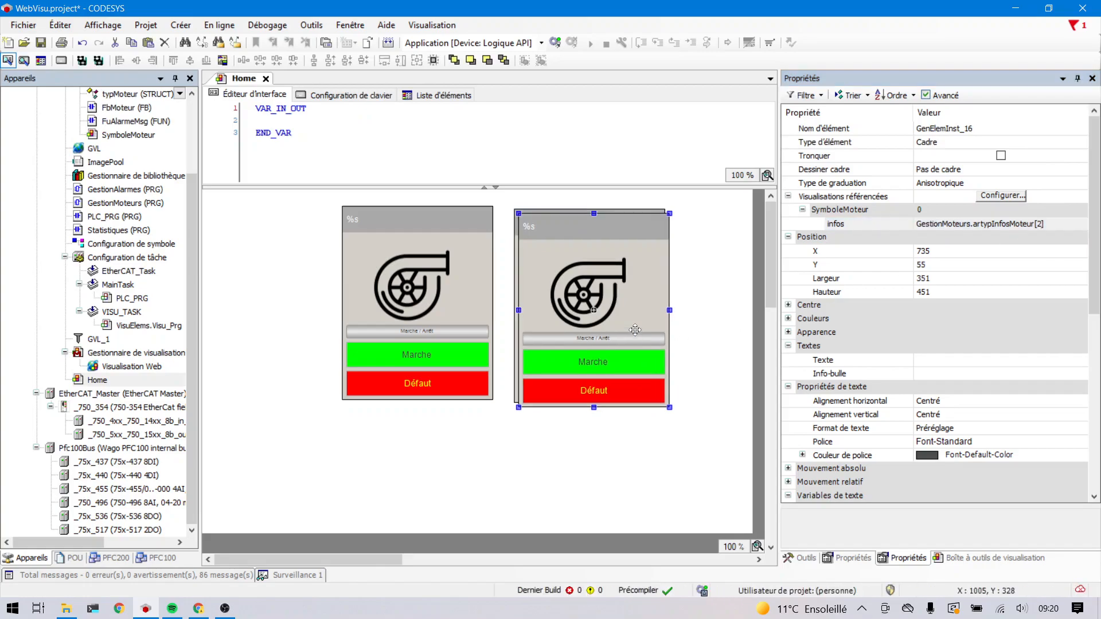
click(1041, 227)
click(1041, 227)
click(1040, 223)
key(BackSpace)
text(3)
key(Return)
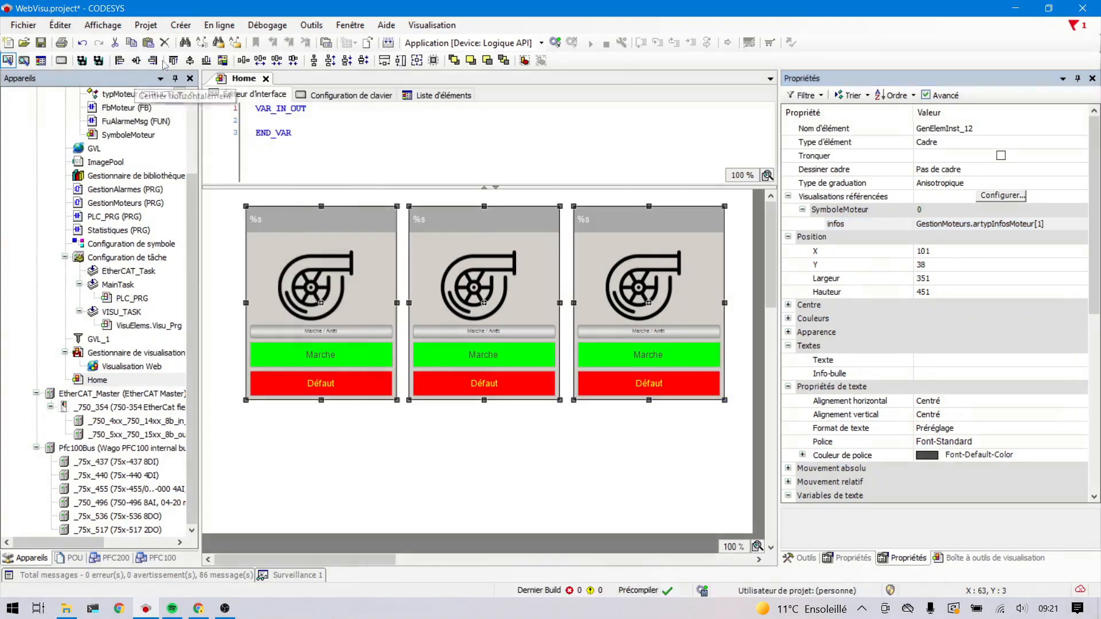
- Increase the horizontal spacing between the three selected motor symbols by one increment and deselect them
click(262, 67)
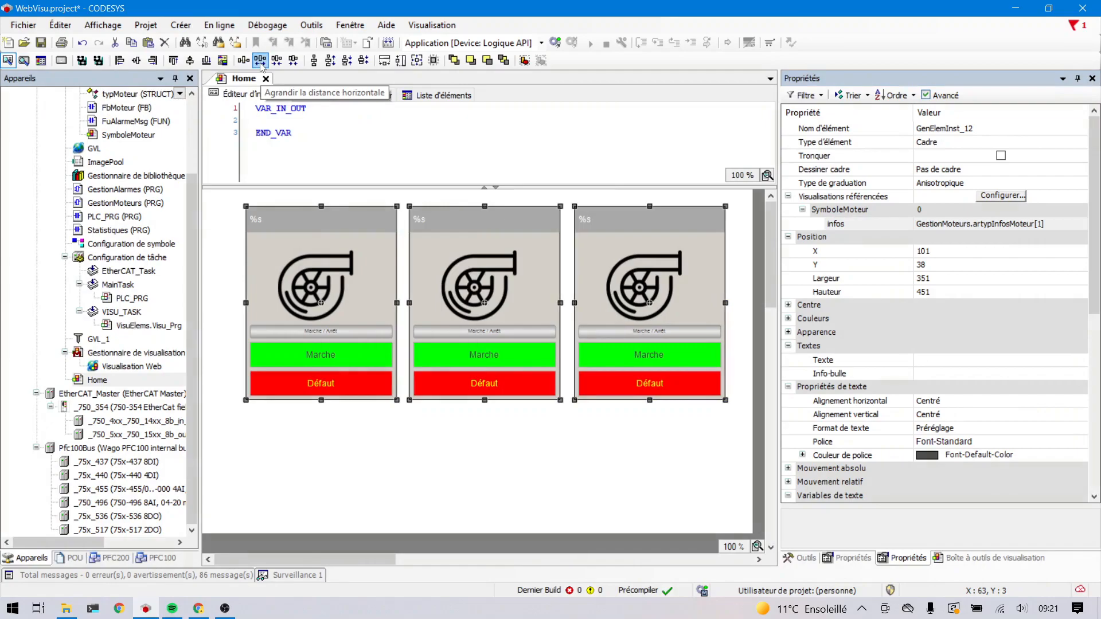
click(439, 446)
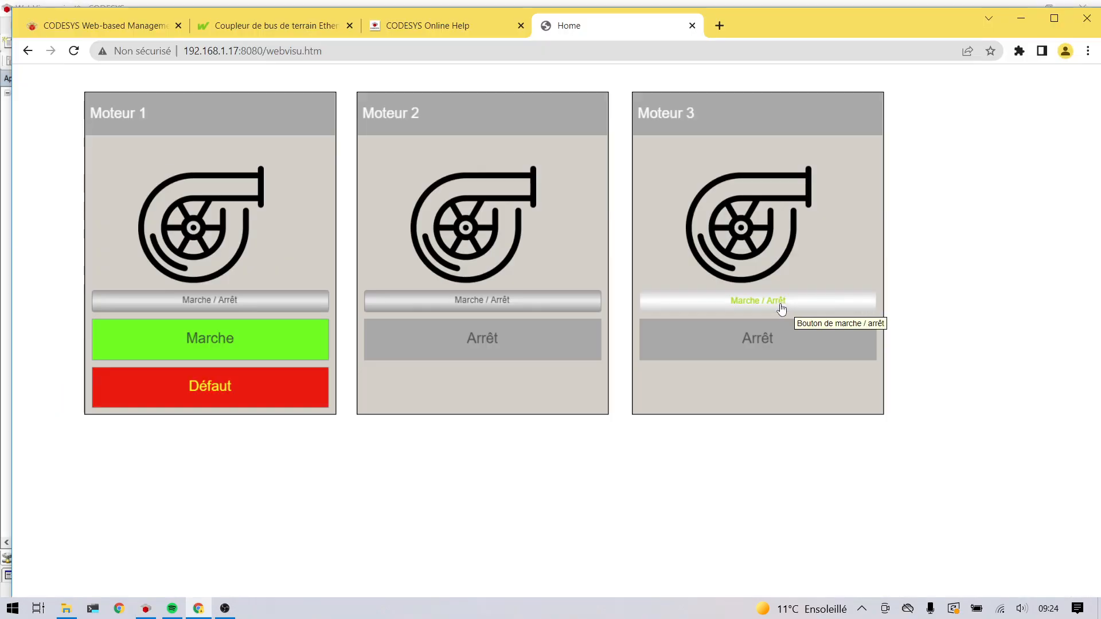
- Test the start/stop control in the web visualization in Chrome by toggling Moteur 3, Moteur 2 and Moteur 3 again
click(780, 308)
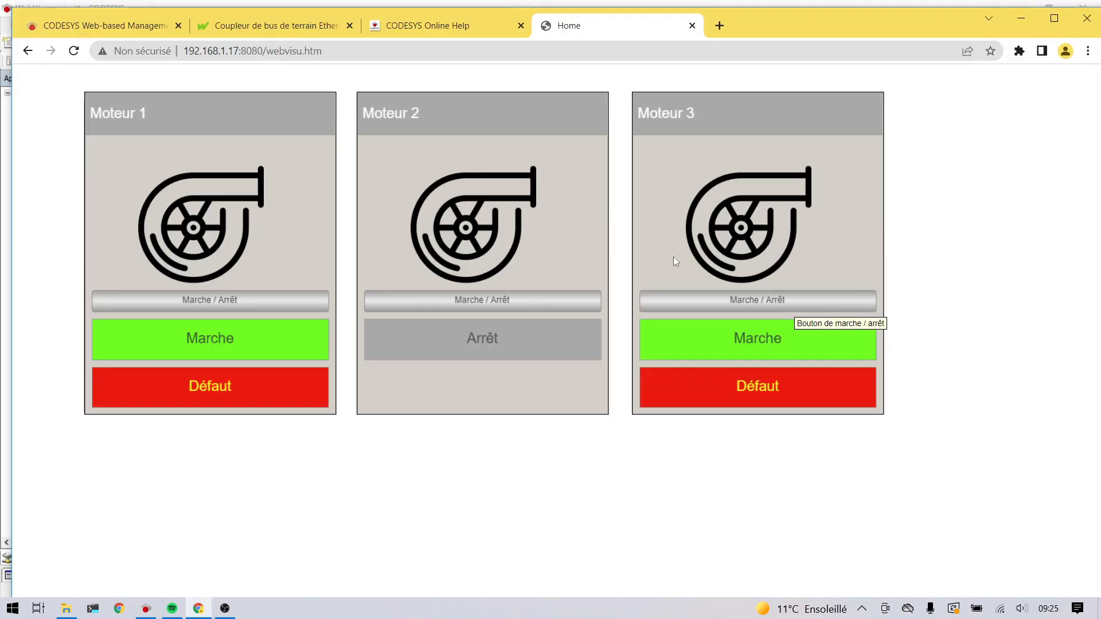
click(562, 302)
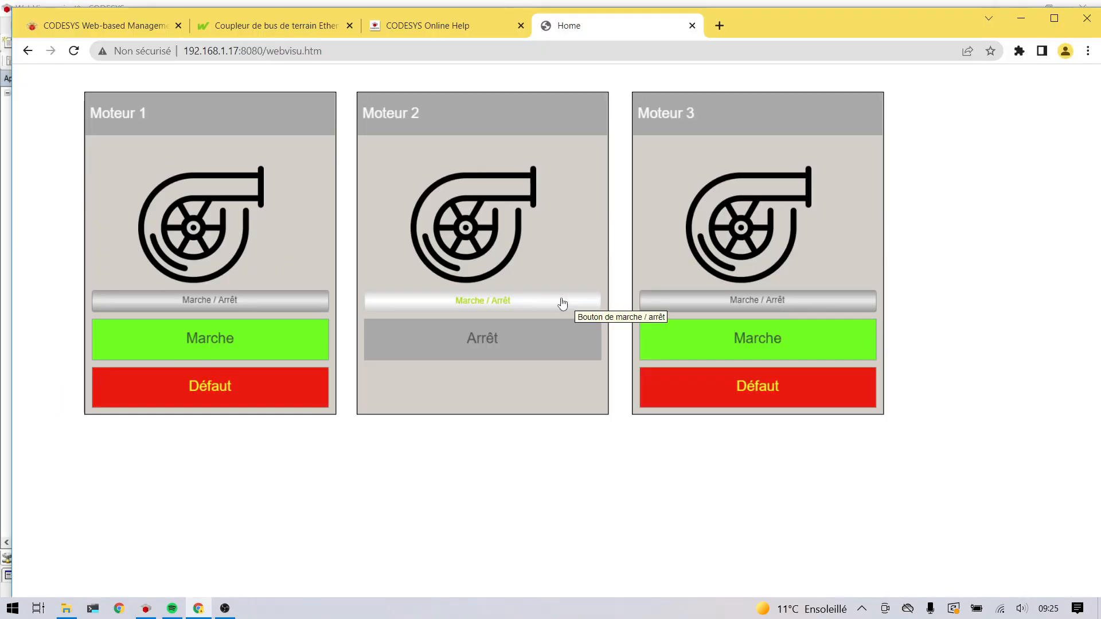
click(724, 301)
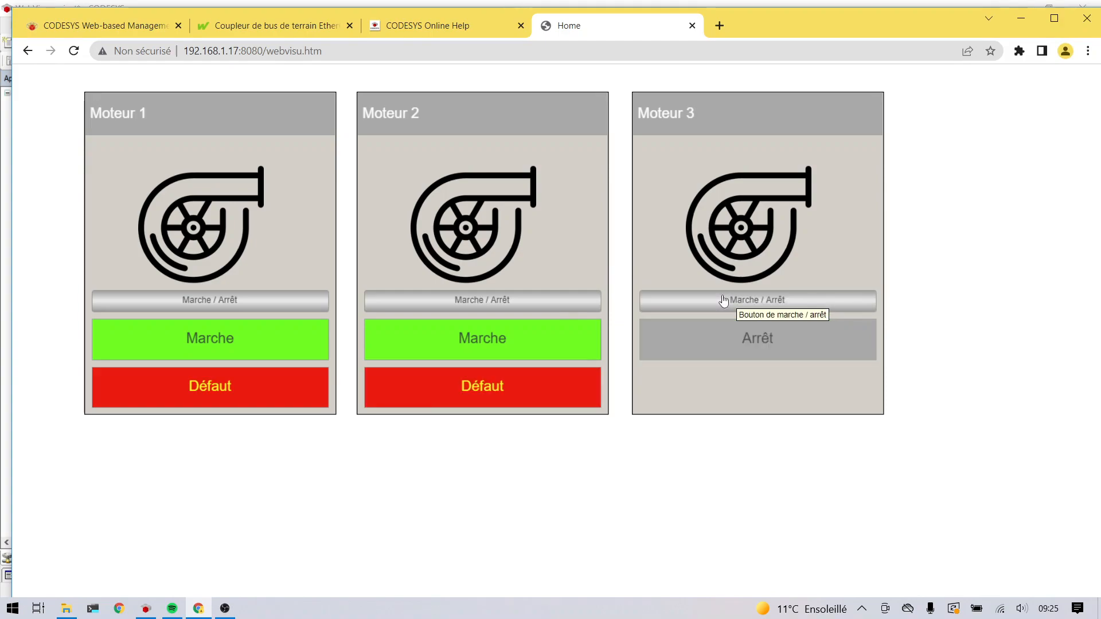